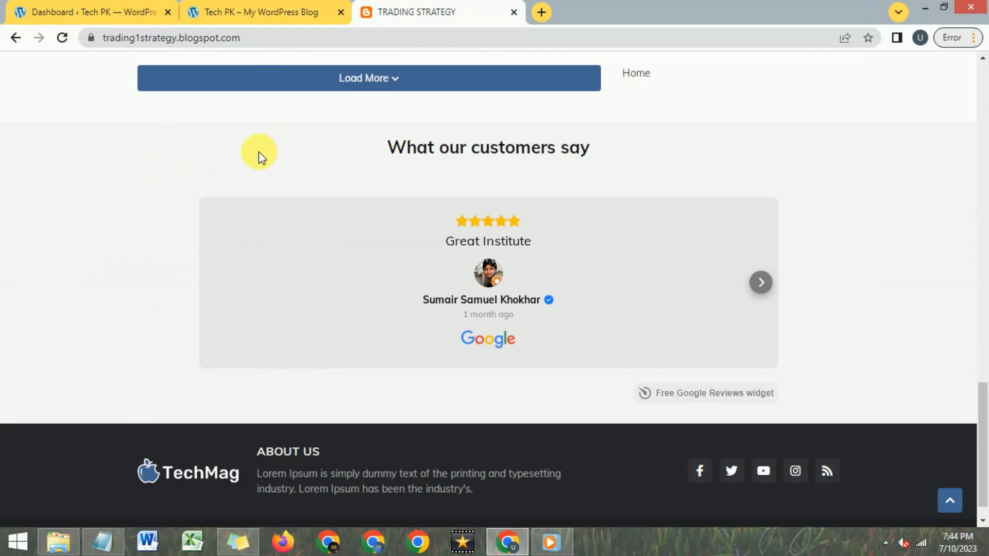
Step: View the customer reviews slider on the TRADING STRATEGY blog, advance it to the next review and close the page
{"action": "scroll", "coordinate": [246, 157], "scroll_direction": "up", "scroll_amount": 1}
{"action": "scroll", "coordinate": [329, 190], "scroll_direction": "down", "scroll_amount": 1}
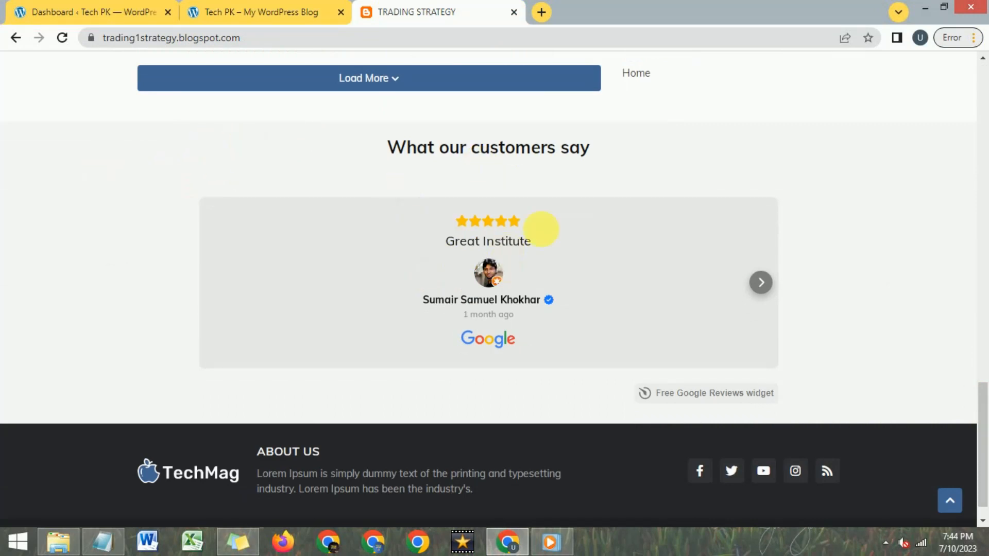
{"action": "left_click", "coordinate": [761, 284]}
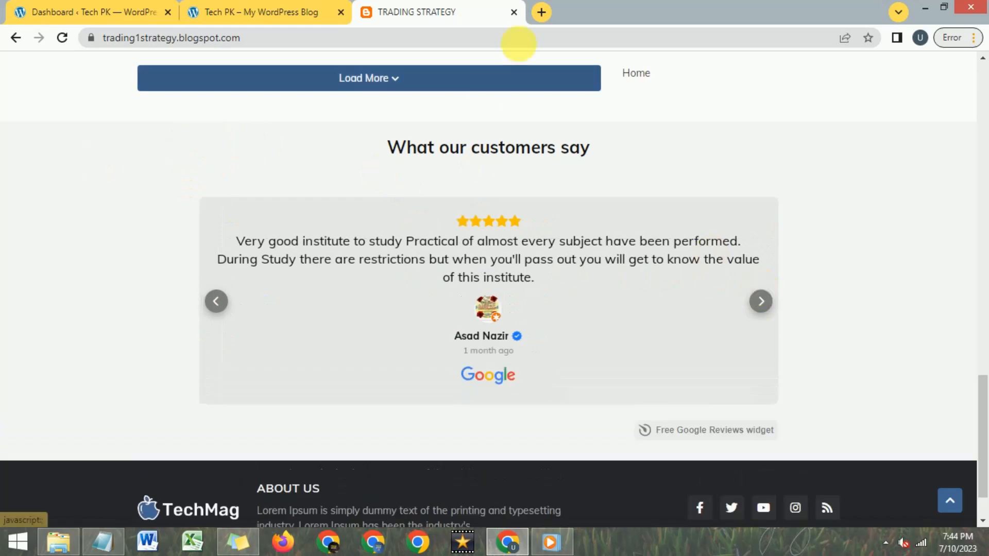
{"action": "left_click", "coordinate": [514, 12]}
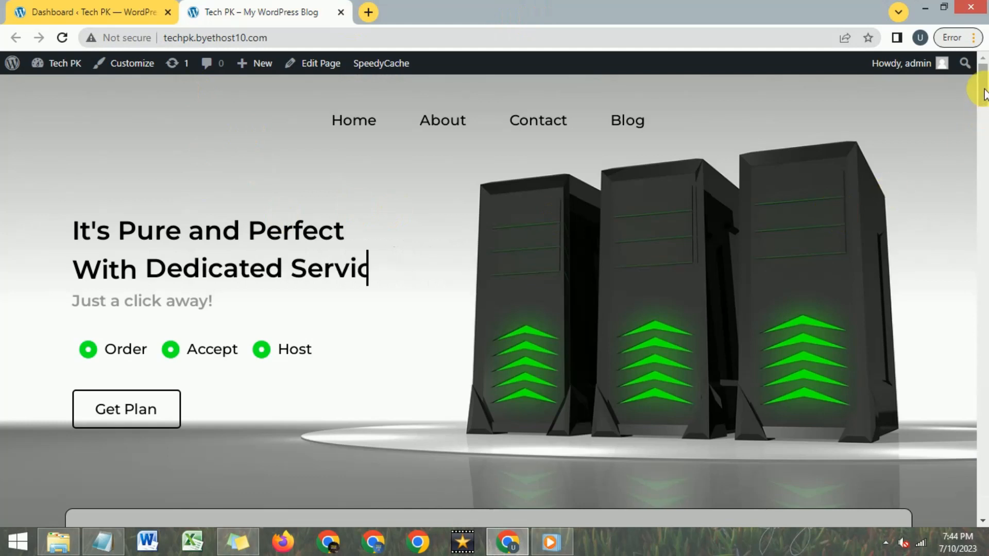
{"action": "mouse_move", "coordinate": [983, 98]}
{"action": "left_mouse_down"}
{"action": "mouse_move", "coordinate": [985, 487]}
{"action": "mouse_move", "coordinate": [984, 72]}
{"action": "left_mouse_up"}
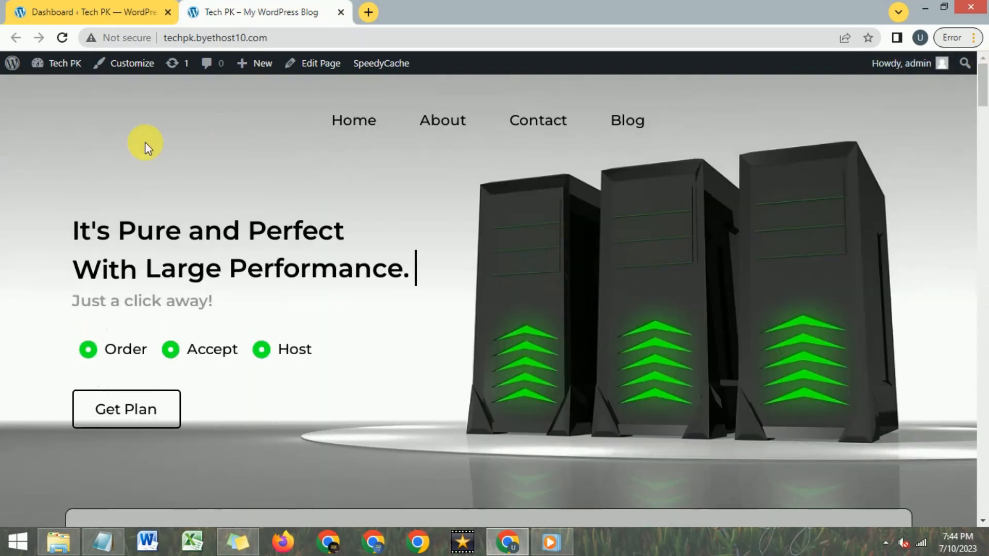
{"action": "left_click", "coordinate": [83, 10]}
{"action": "left_click", "coordinate": [221, 6]}
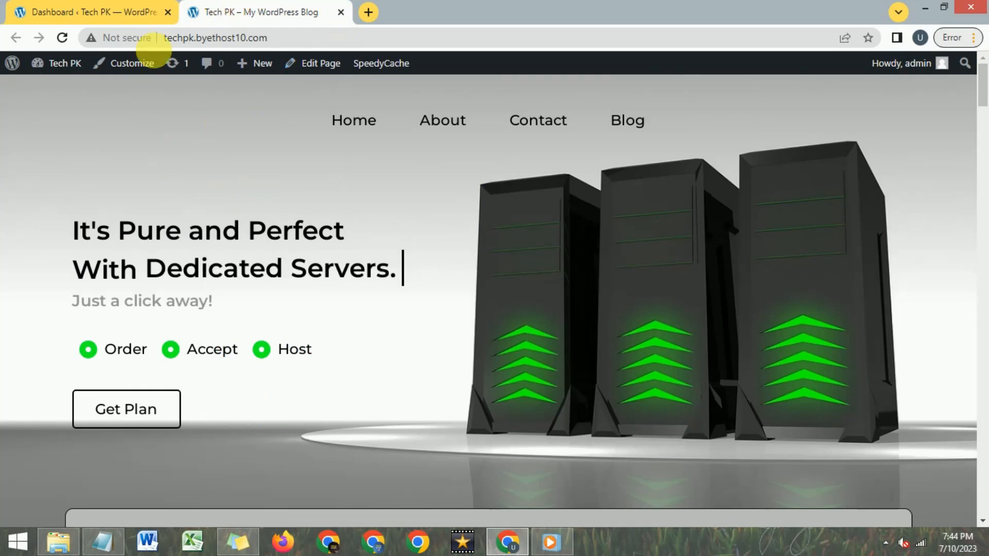
Step: Switch to the Tech PK WordPress dashboard and open the page for adding new plugins
{"action": "left_click", "coordinate": [133, 8]}
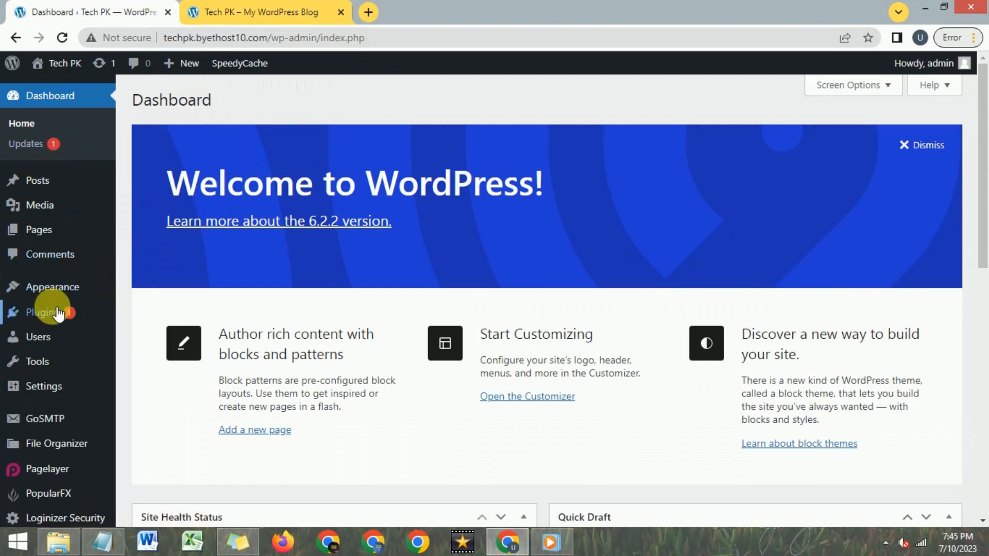
{"action": "mouse_move", "coordinate": [46, 319]}
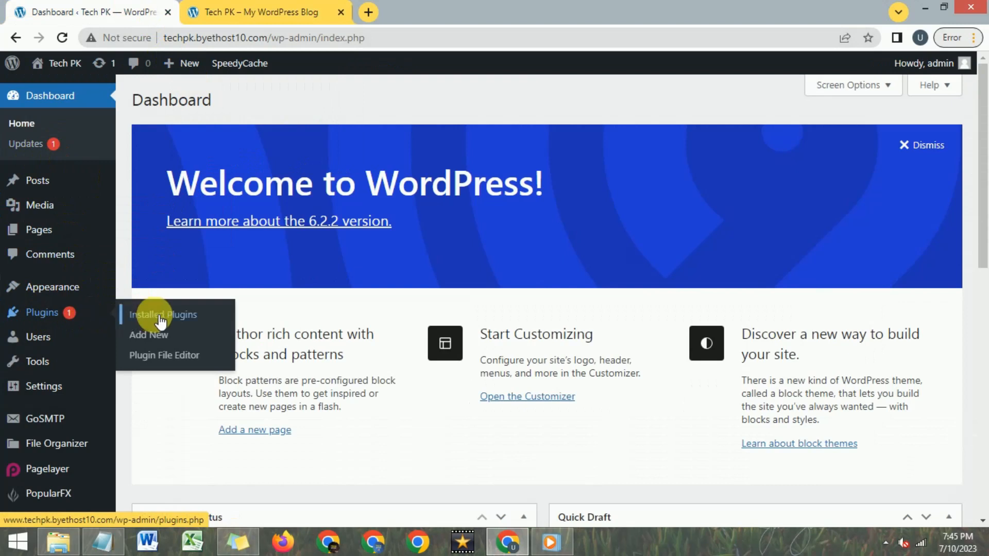
{"action": "left_click", "coordinate": [145, 335]}
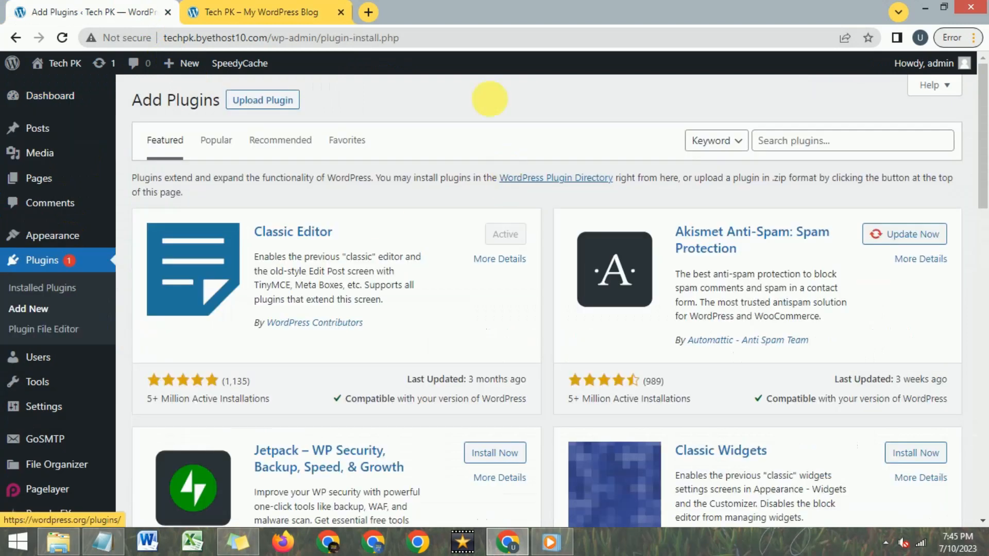
Step: Search for "google reviews" and install and activate Plugin for Google Reviews by RichPlugins
{"action": "left_click", "coordinate": [798, 145]}
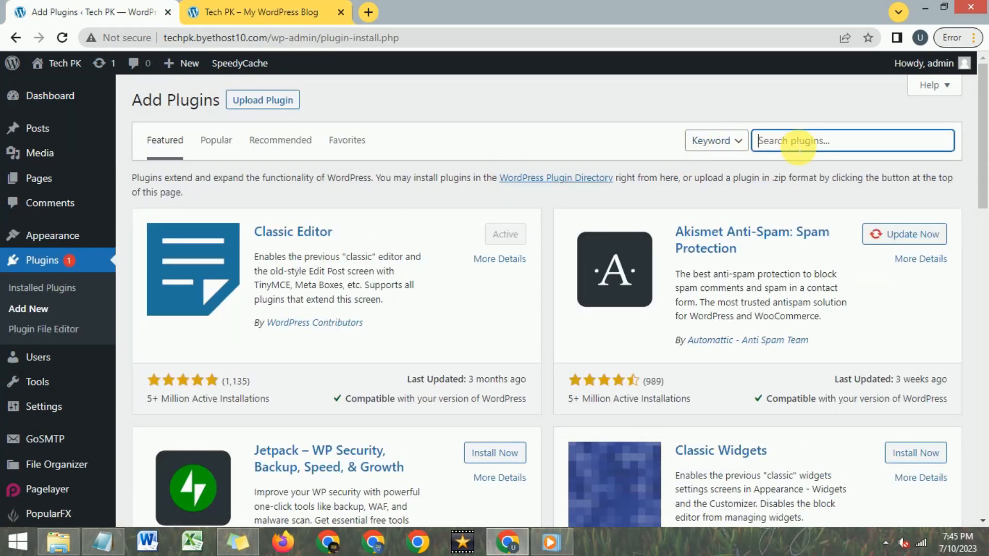
{"action": "type", "text": "google reviews"}
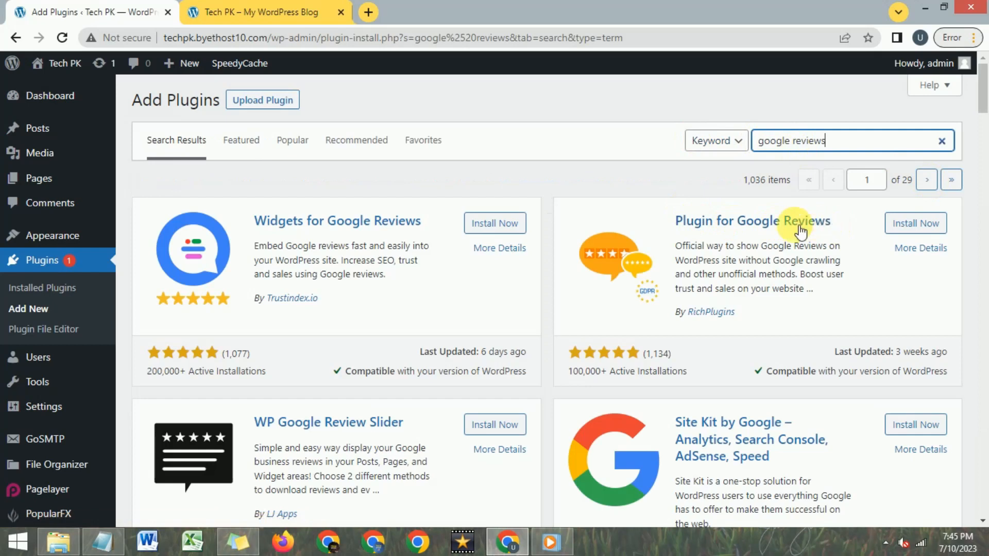
{"action": "left_click", "coordinate": [912, 224]}
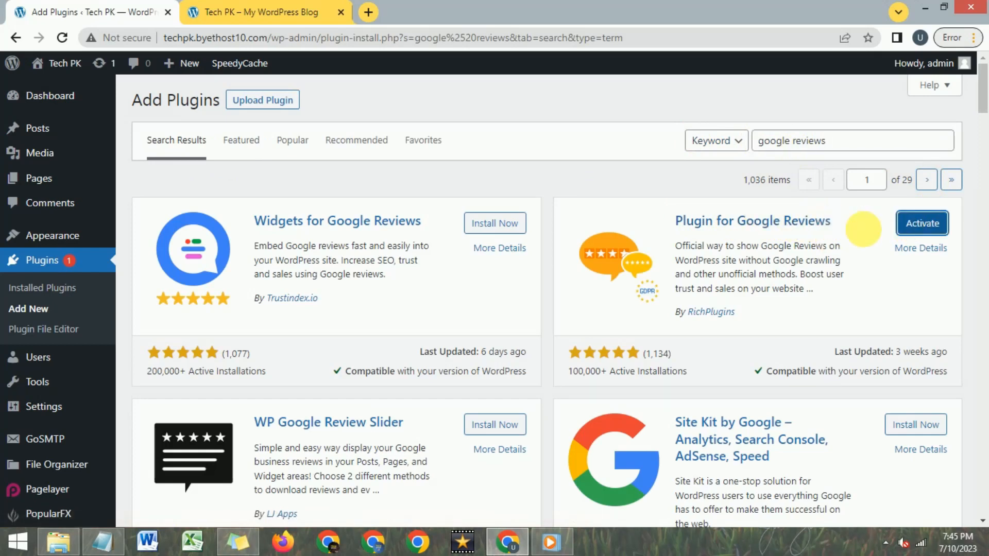
{"action": "left_click", "coordinate": [928, 226]}
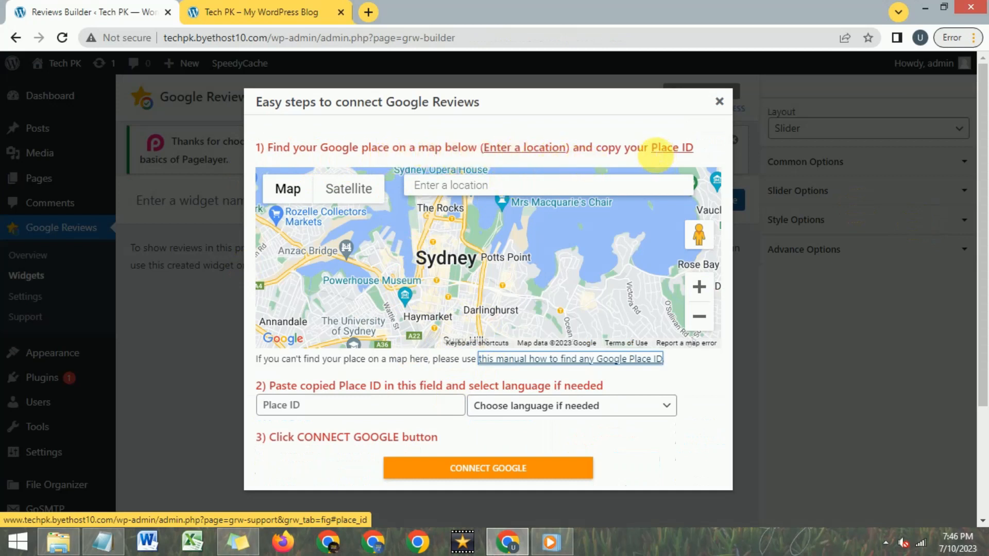
Step: Find "cyber tools" on the Google Reviews connection map, choosing the Blue Area, Islamabad place
{"action": "left_click_drag", "start_coordinate": [652, 153], "coordinate": [698, 152]}
{"action": "left_click", "coordinate": [619, 126]}
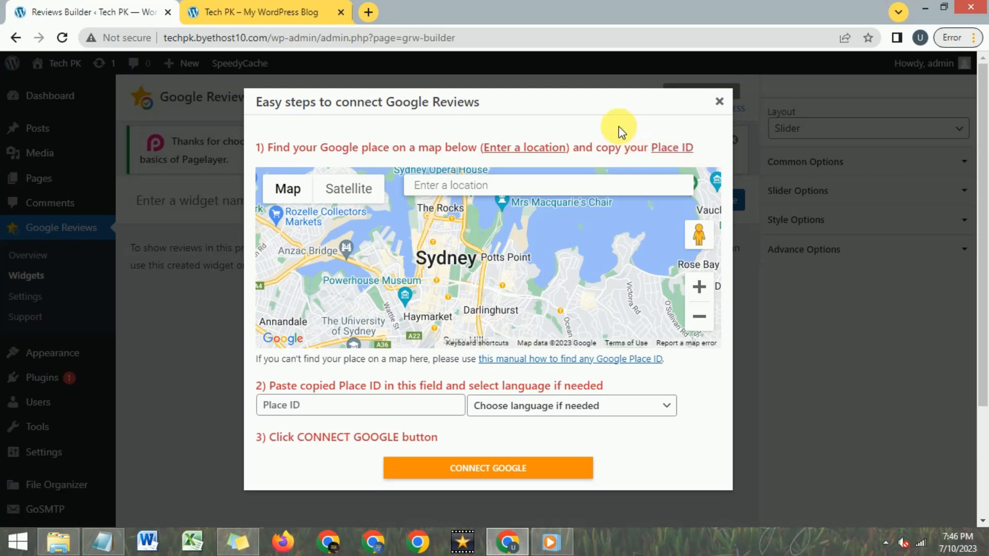
{"action": "left_click", "coordinate": [466, 186]}
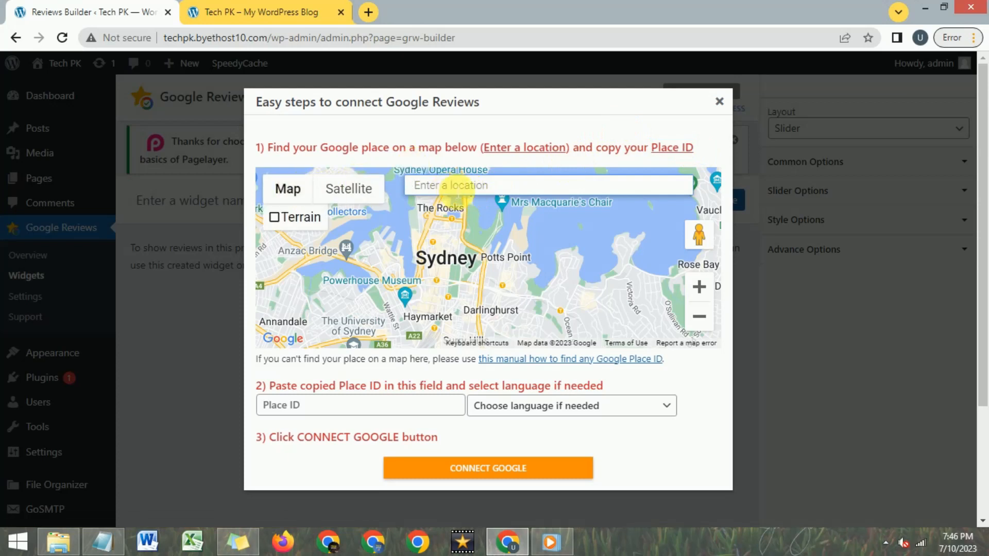
{"action": "left_click", "coordinate": [458, 191]}
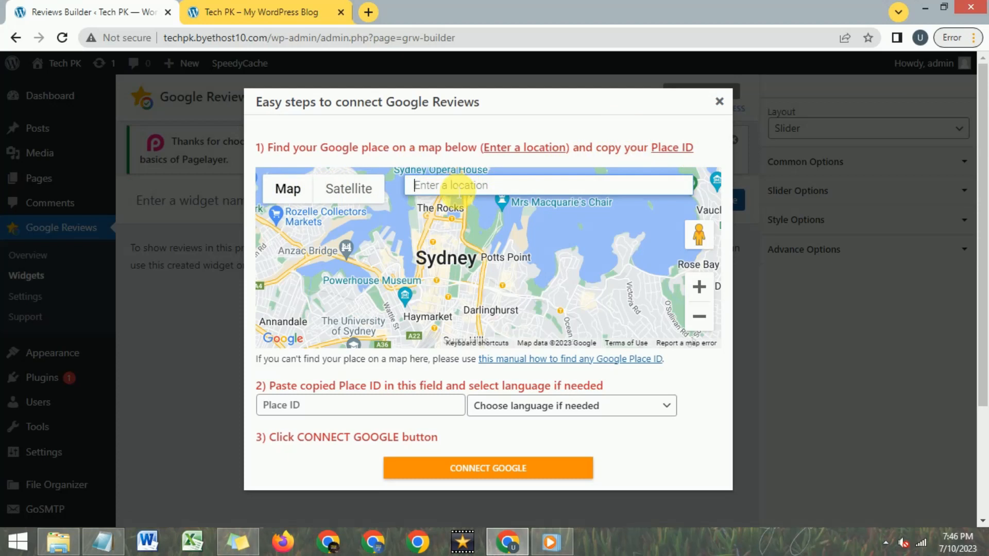
{"action": "type", "text": "cyber"}
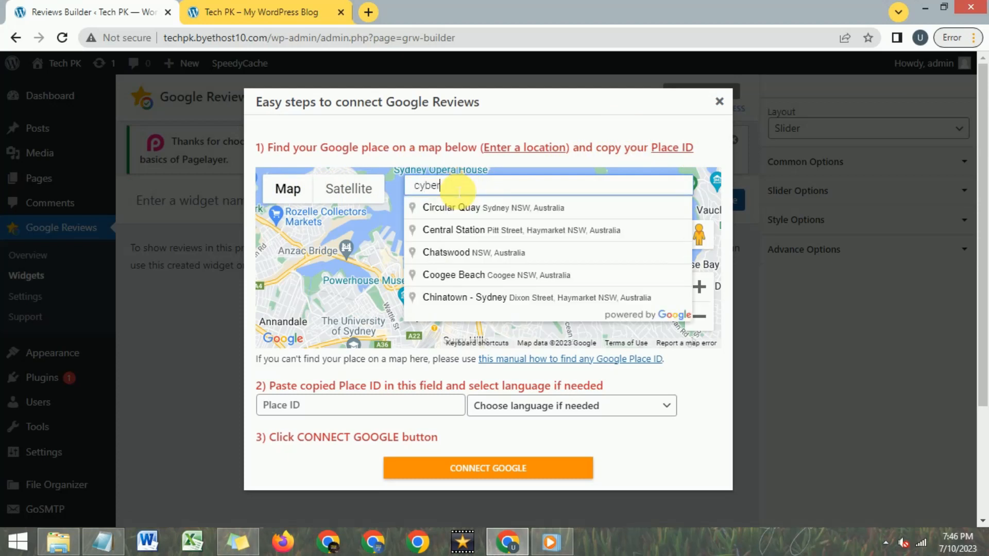
{"action": "type", "text": " tools"}
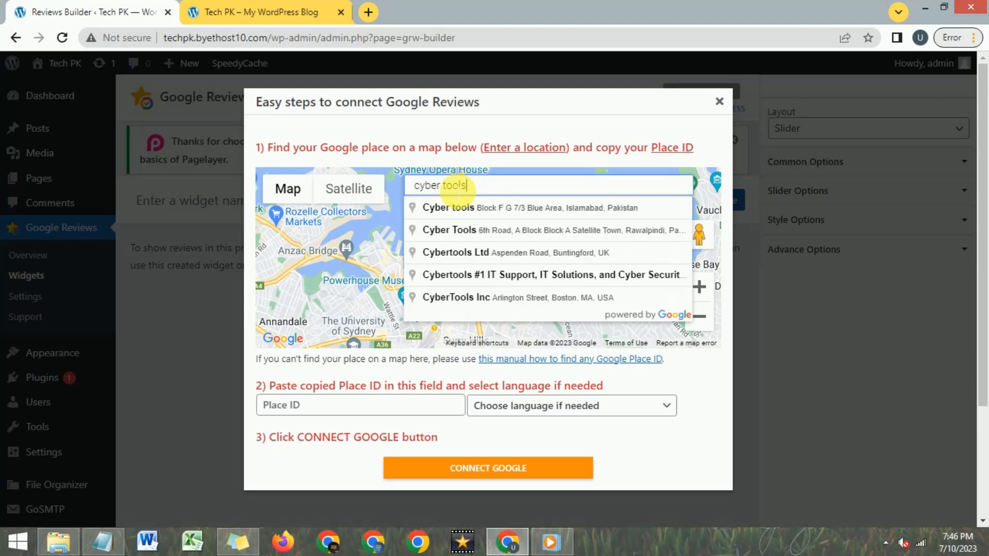
{"action": "left_click", "coordinate": [453, 209]}
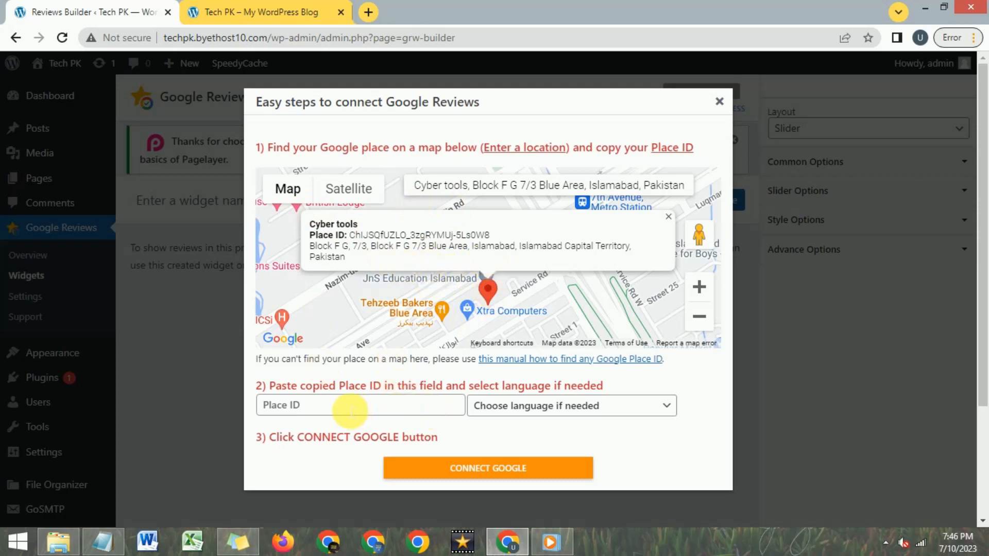
{"action": "left_click", "coordinate": [316, 411]}
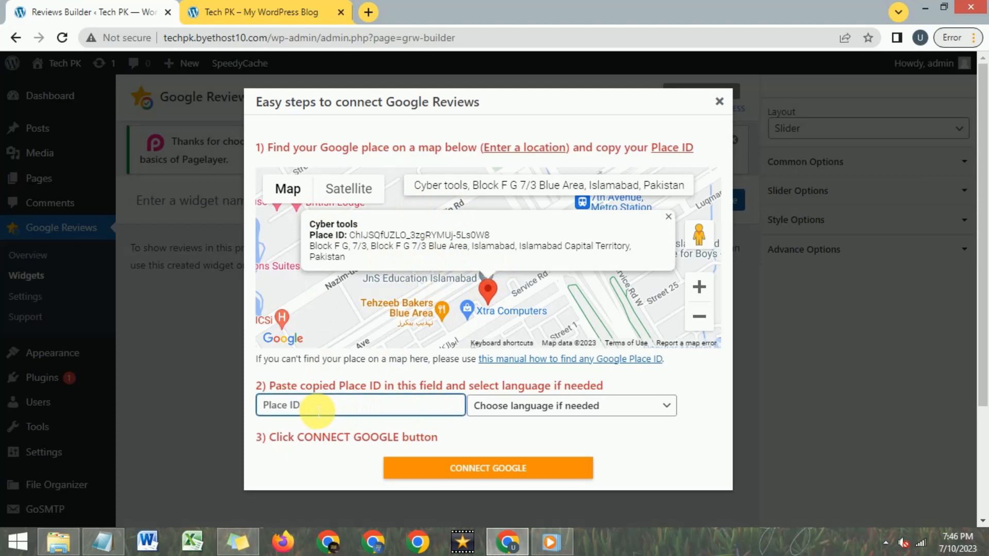
Step: Open Google in a new browser tab and search for "cyber tools blue area islamabad"
{"action": "left_click", "coordinate": [373, 12]}
{"action": "type", "text": "googl"}
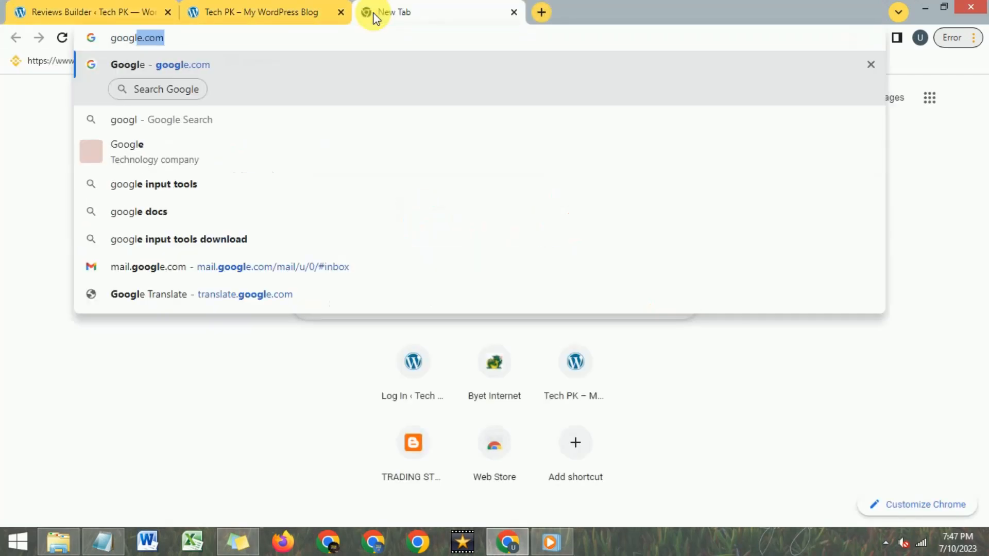
{"action": "key", "text": "Return"}
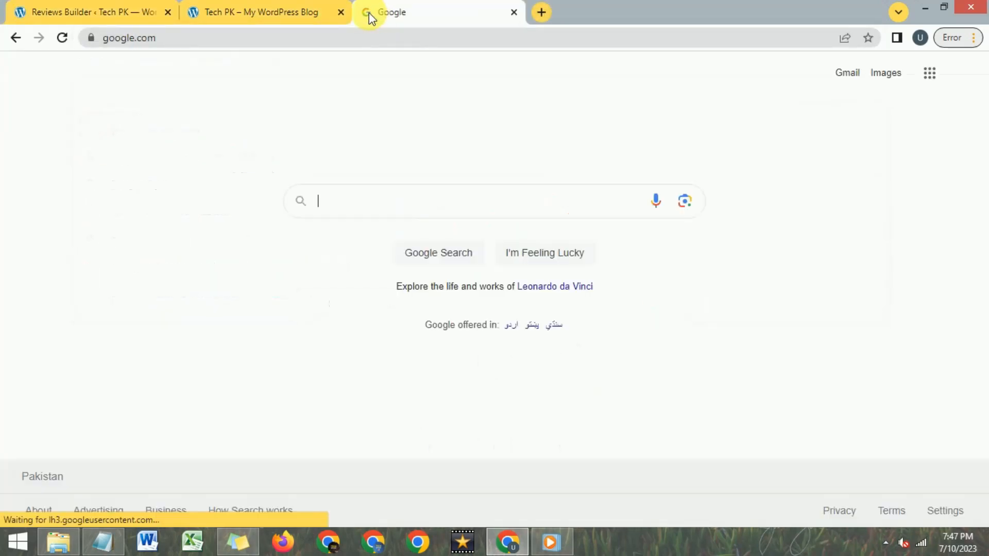
{"action": "left_click", "coordinate": [368, 213]}
{"action": "type", "text": "cyber tools"}
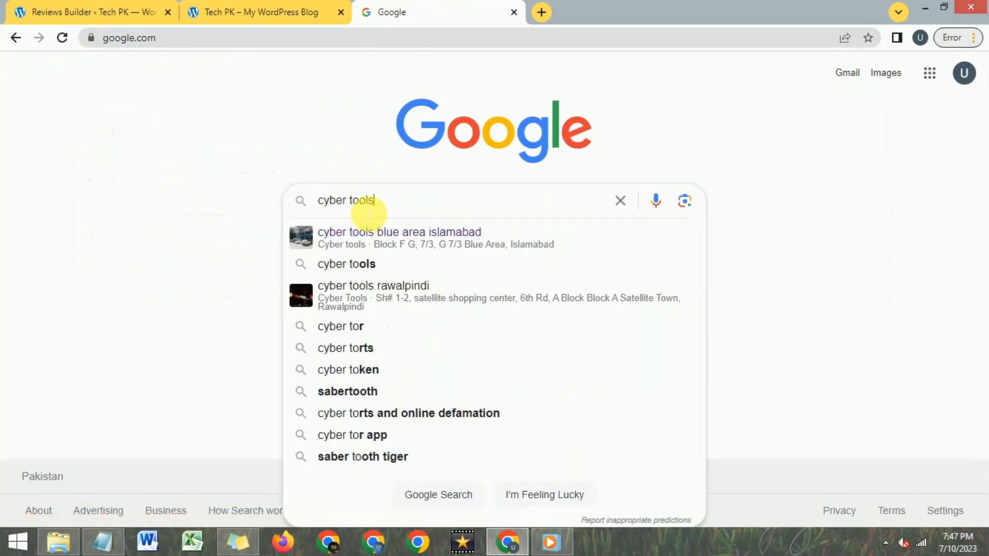
{"action": "left_click", "coordinate": [380, 236]}
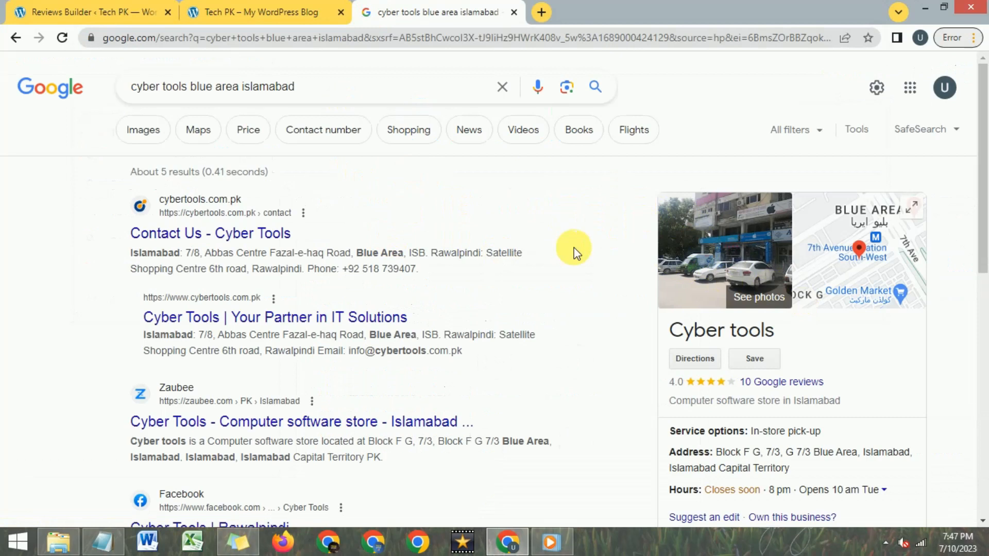
Step: Open the full list of Google reviews from the Cyber tools business profile in the search results
{"action": "scroll", "coordinate": [804, 260], "scroll_direction": "down", "scroll_amount": 3}
{"action": "scroll", "coordinate": [756, 279], "scroll_direction": "down", "scroll_amount": 1}
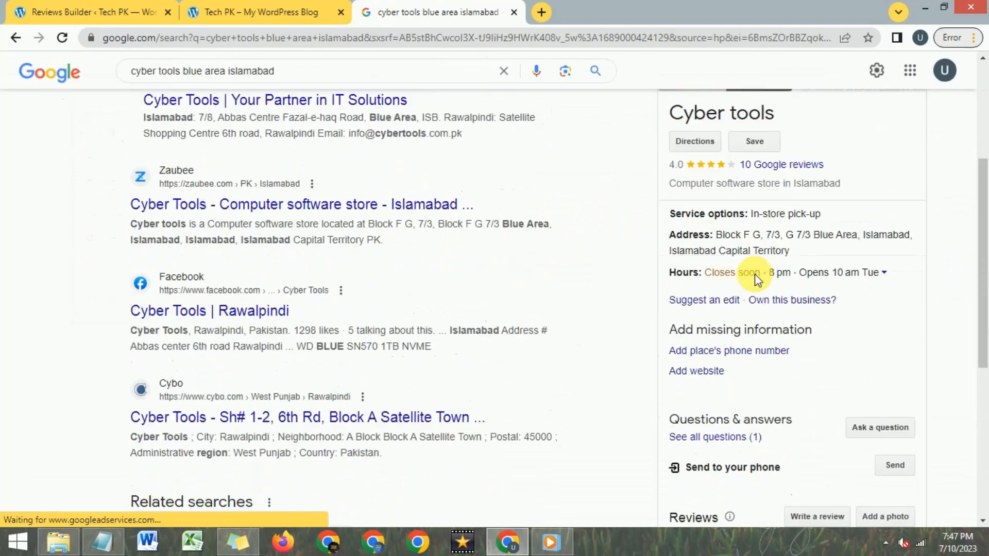
{"action": "scroll", "coordinate": [756, 279], "scroll_direction": "down", "scroll_amount": 3}
{"action": "left_click", "coordinate": [719, 397]}
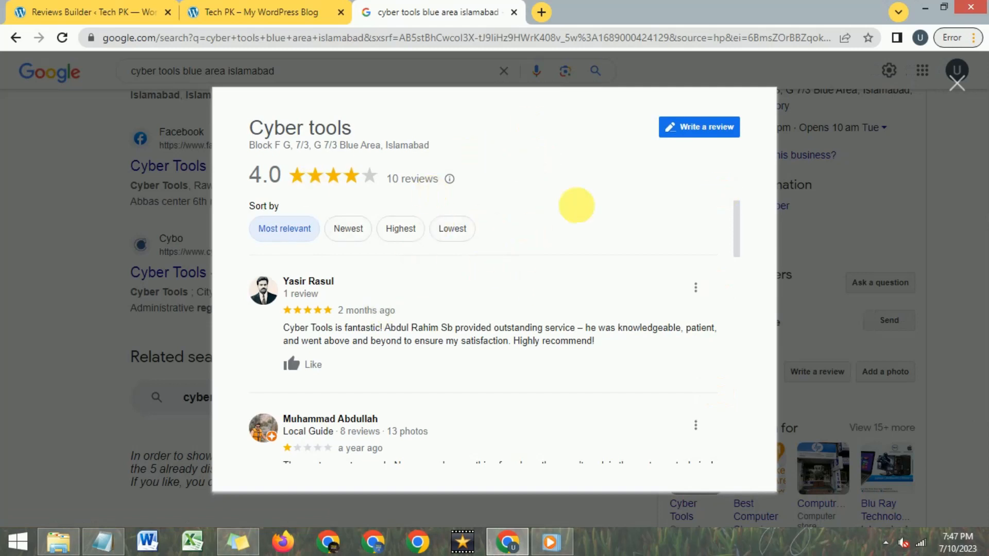
Step: Inspect the page code of the Write a review button and select its link element's attributes
{"action": "right_click", "coordinate": [695, 130]}
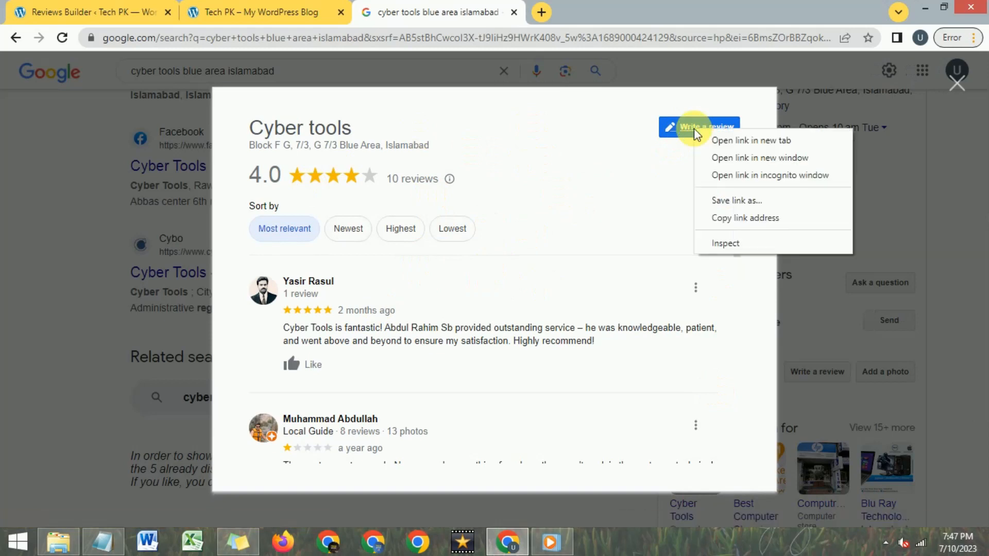
{"action": "left_click", "coordinate": [727, 244]}
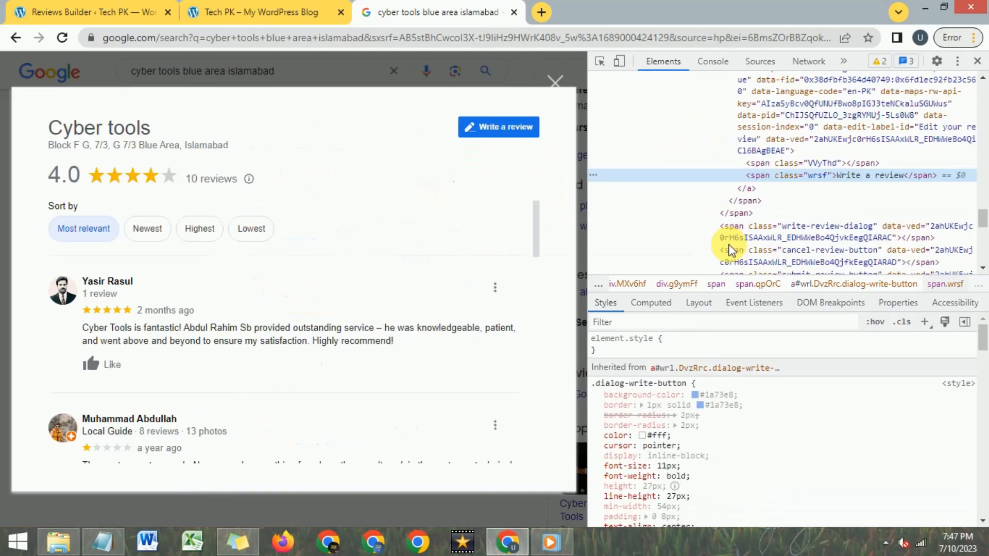
{"action": "left_click", "coordinate": [771, 122]}
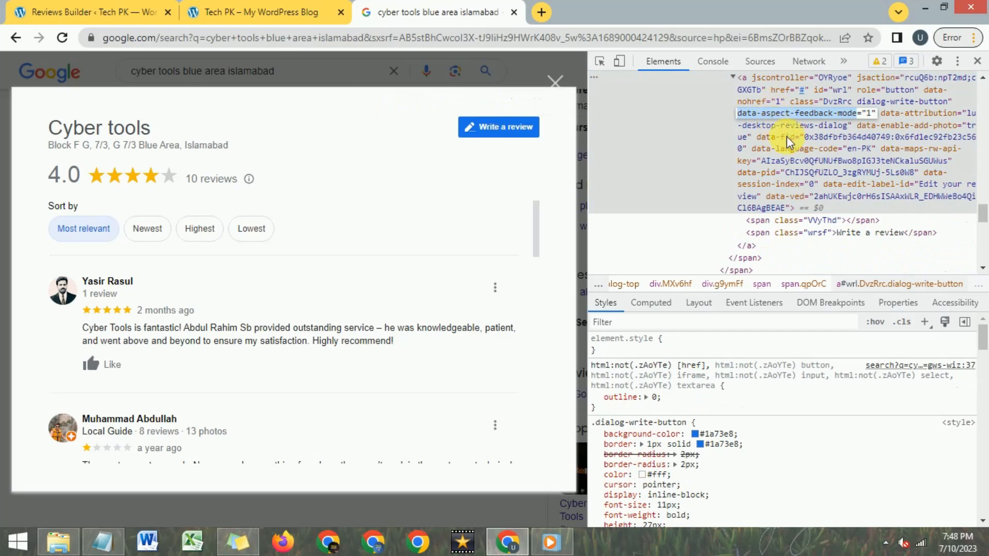
Step: Copy the data-pid value, the business's Place ID, from the Write a review link's code
{"action": "left_click", "coordinate": [783, 174]}
{"action": "double_click", "coordinate": [796, 173]}
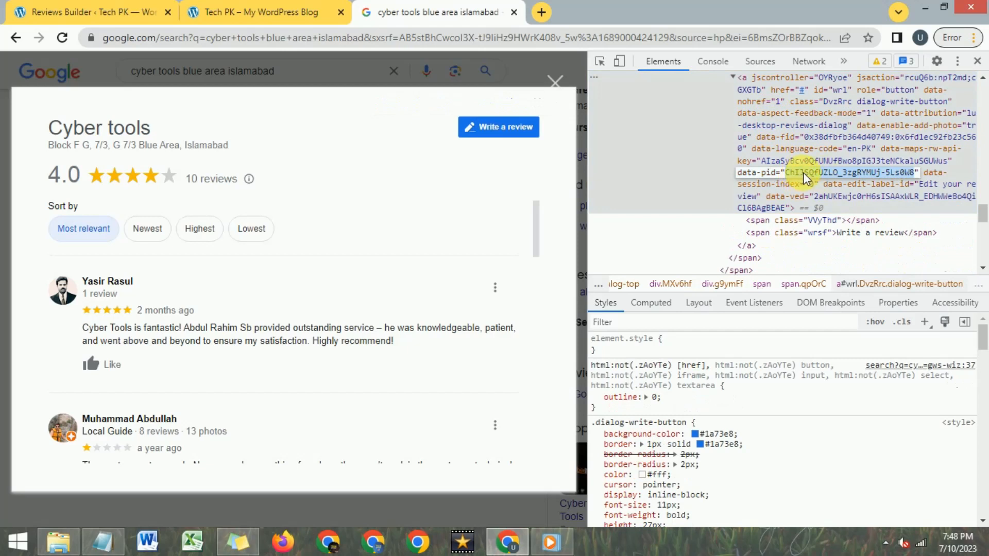
{"action": "right_click", "coordinate": [803, 177]}
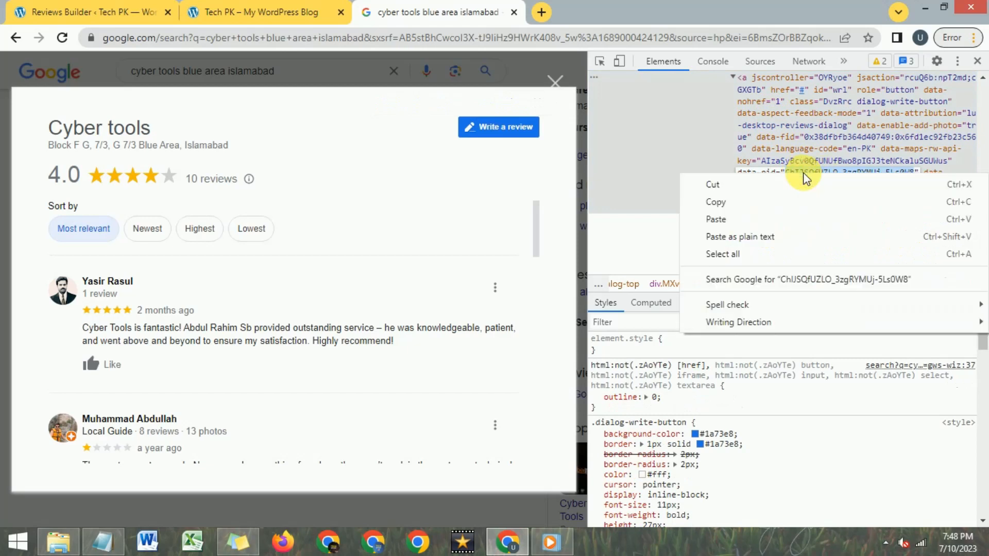
{"action": "left_click", "coordinate": [718, 203]}
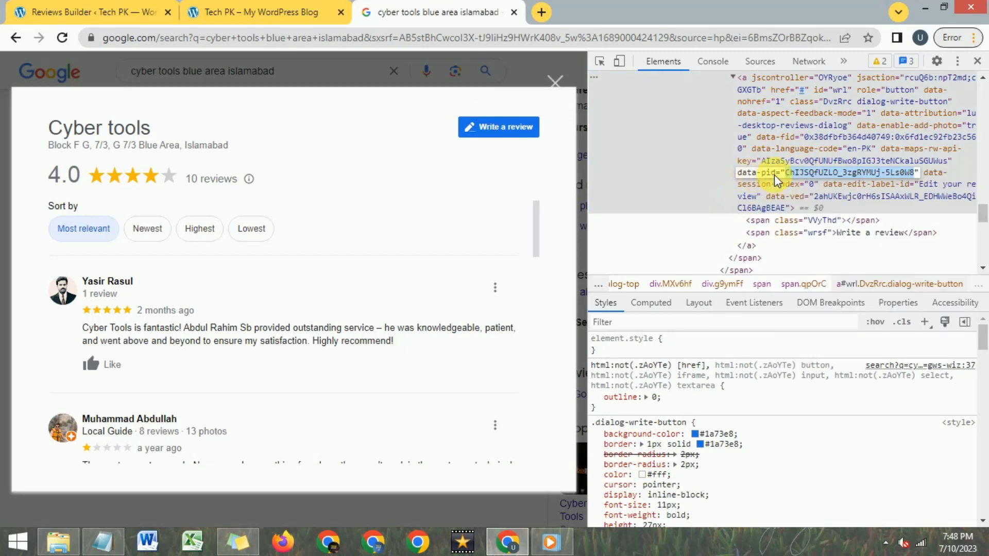
{"action": "right_click", "coordinate": [817, 173]}
{"action": "left_click", "coordinate": [747, 200]}
Step: Return to the WordPress Reviews Builder and paste the copied Place ID into the Place ID field
{"action": "left_click", "coordinate": [254, 12]}
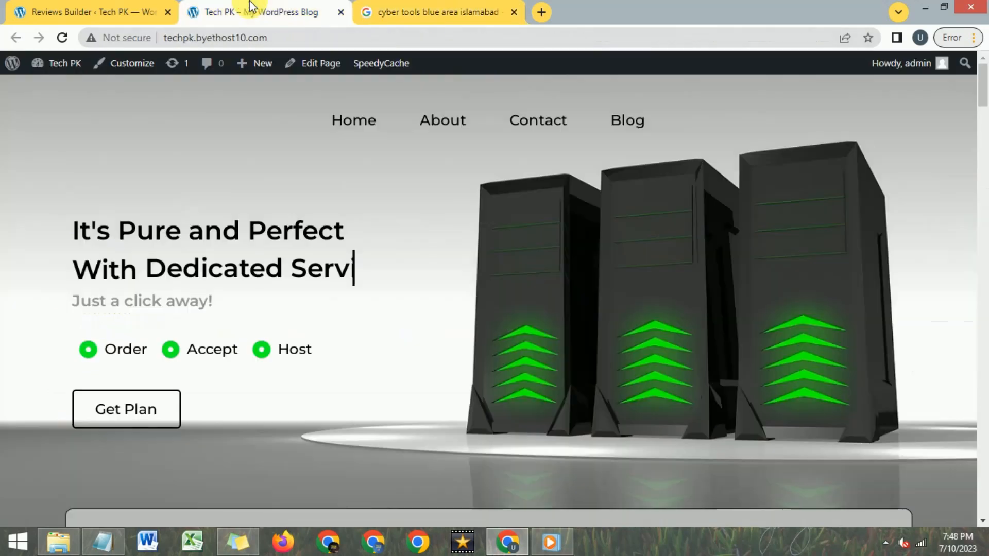
{"action": "left_click", "coordinate": [123, 8]}
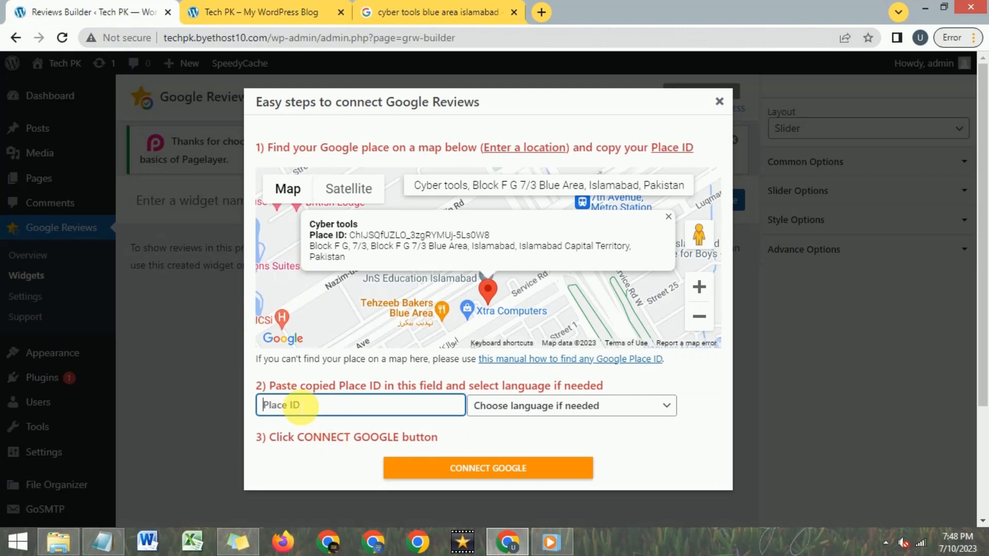
{"action": "right_click", "coordinate": [279, 405]}
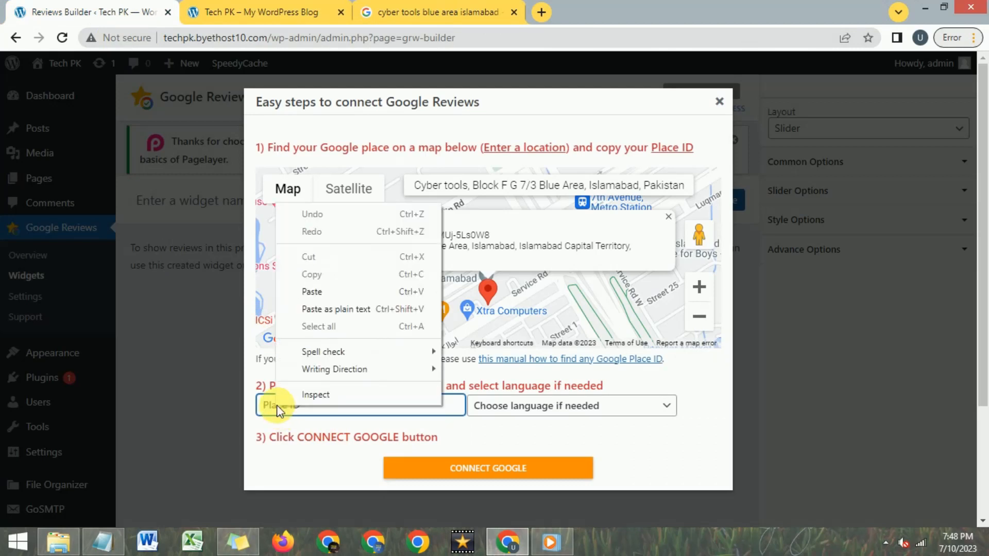
{"action": "left_click", "coordinate": [311, 292]}
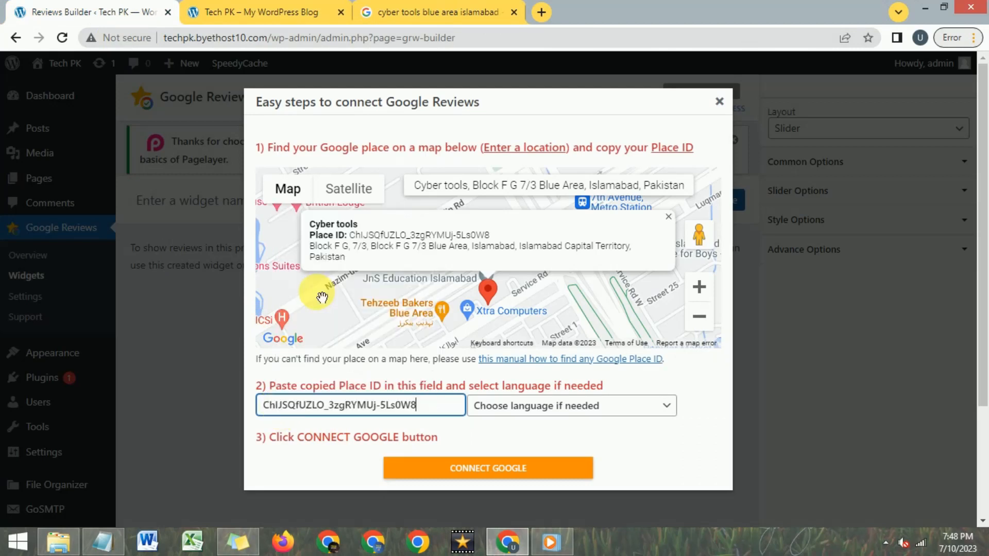
Step: Set the review language to English and connect the Cyber tools place to Google
{"action": "left_click", "coordinate": [528, 412]}
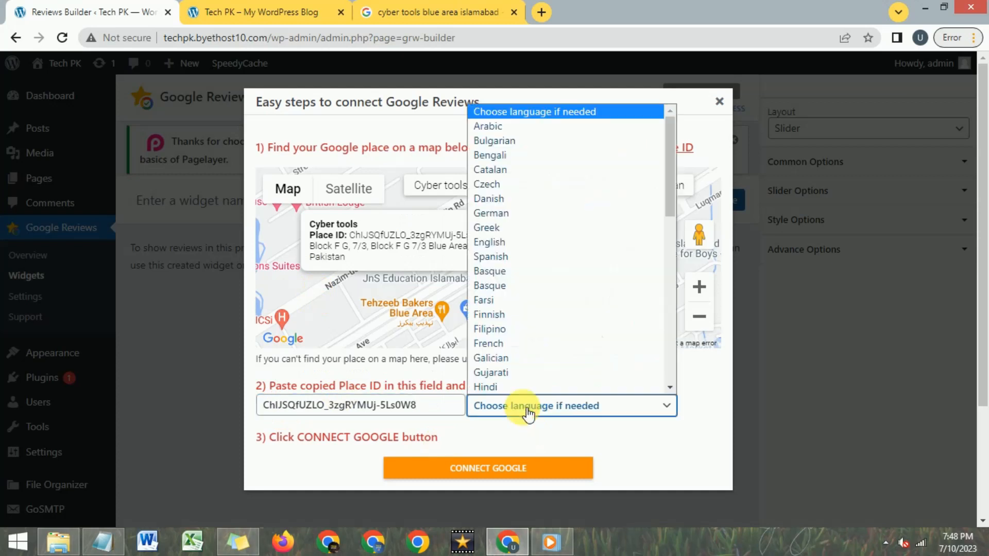
{"action": "key", "text": "e"}
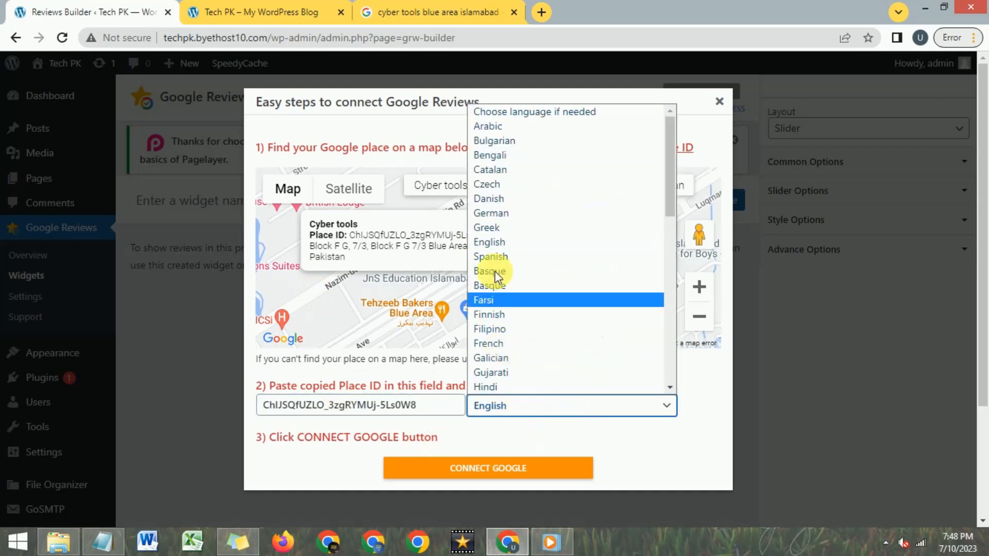
{"action": "left_click", "coordinate": [490, 242]}
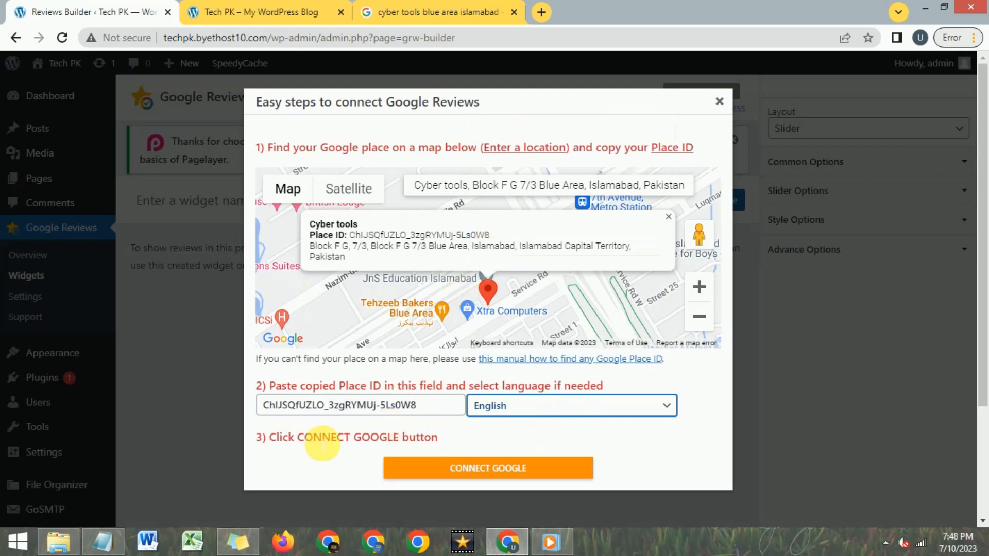
{"action": "left_click", "coordinate": [479, 469]}
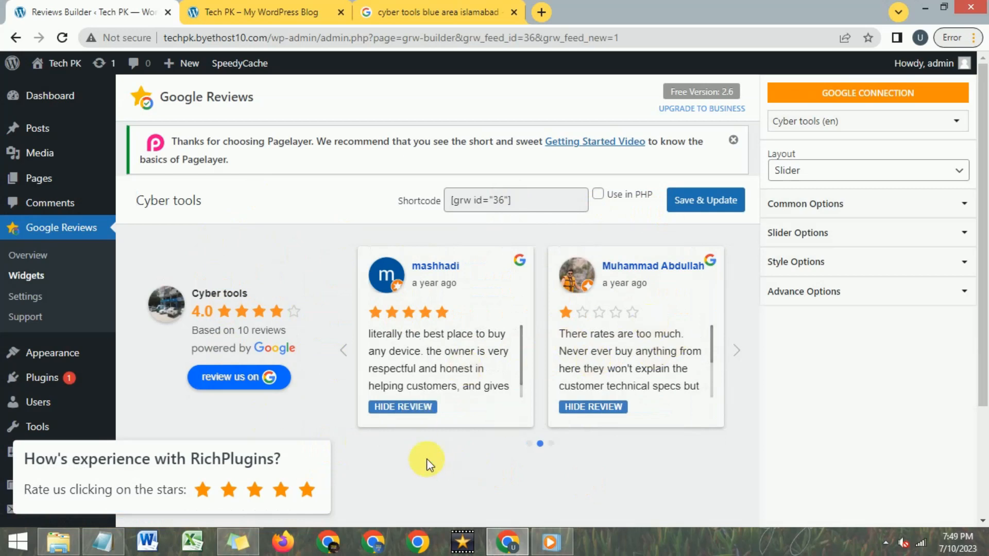
Step: Preview the Cyber tools reviews in the List layout and set the layout back to Slider
{"action": "left_click", "coordinate": [739, 352]}
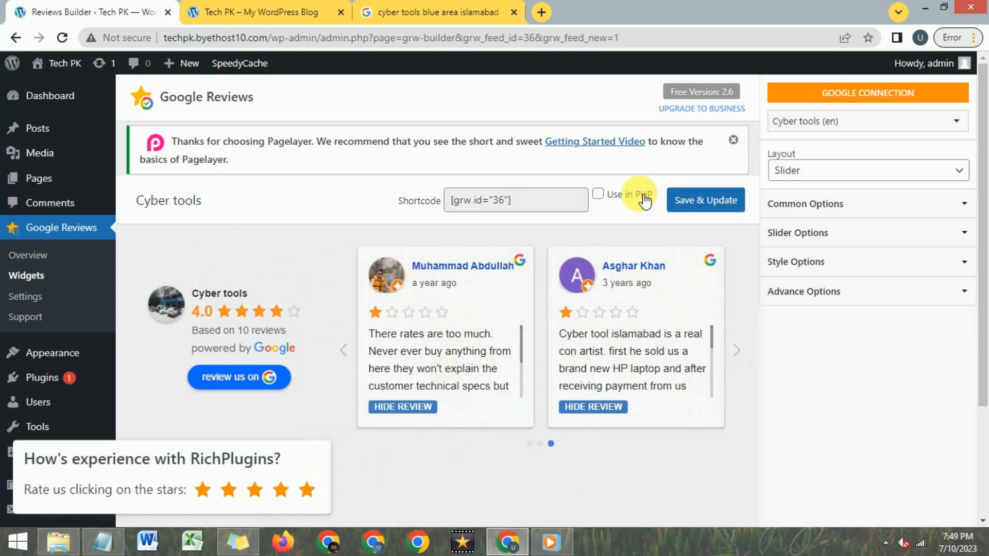
{"action": "left_click", "coordinate": [818, 172]}
{"action": "left_click", "coordinate": [797, 205]}
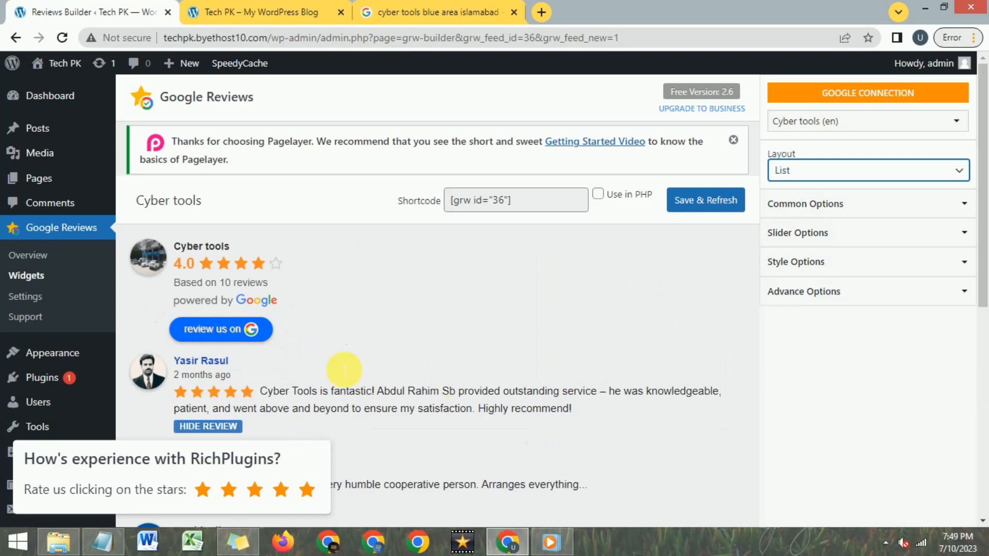
{"action": "scroll", "coordinate": [346, 296], "scroll_direction": "down", "scroll_amount": 5}
{"action": "scroll", "coordinate": [346, 303], "scroll_direction": "up", "scroll_amount": 5}
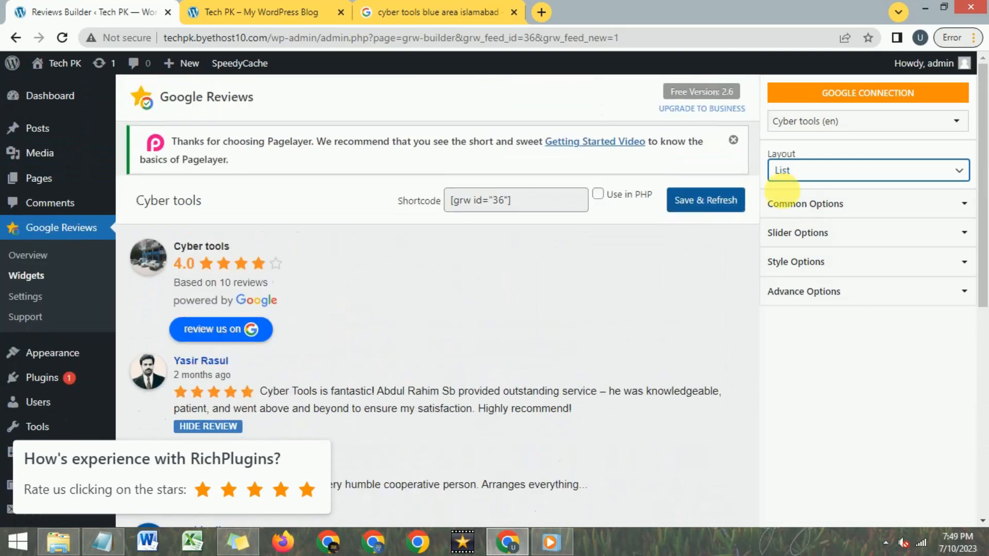
{"action": "left_click", "coordinate": [834, 169]}
{"action": "left_click", "coordinate": [811, 189]}
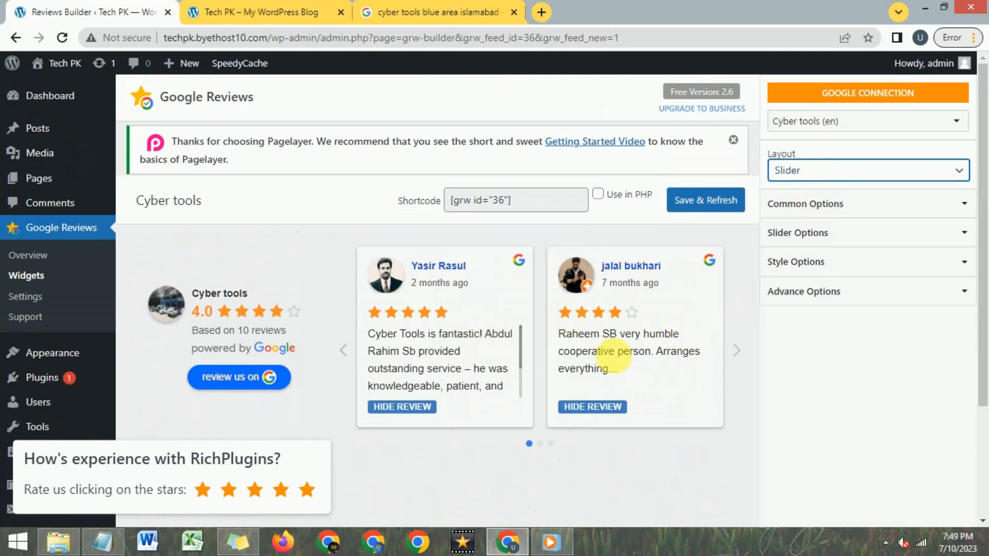
Step: Look through the widget's Common, Slider, Style and Advance option groups
{"action": "left_click", "coordinate": [833, 206]}
{"action": "left_click", "coordinate": [834, 207]}
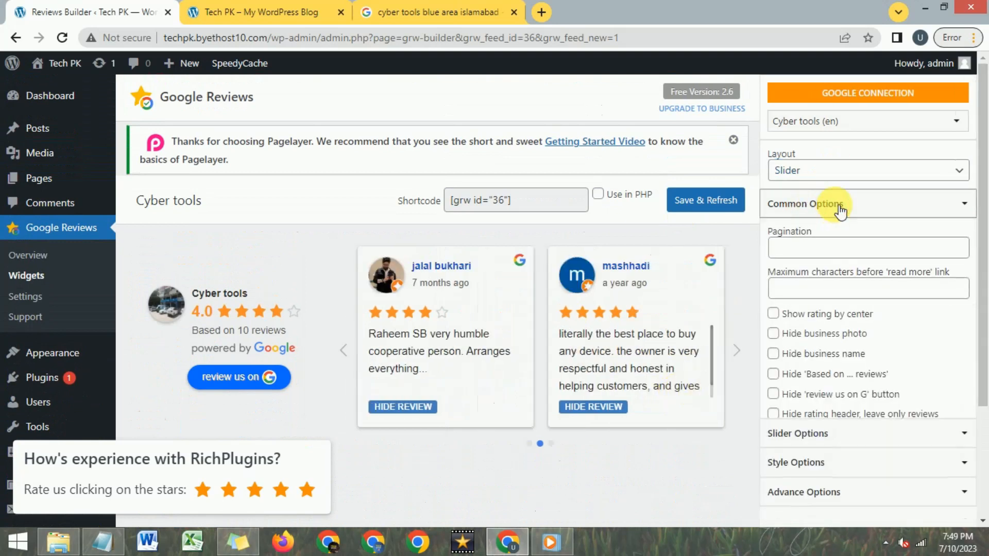
{"action": "left_click", "coordinate": [827, 235]}
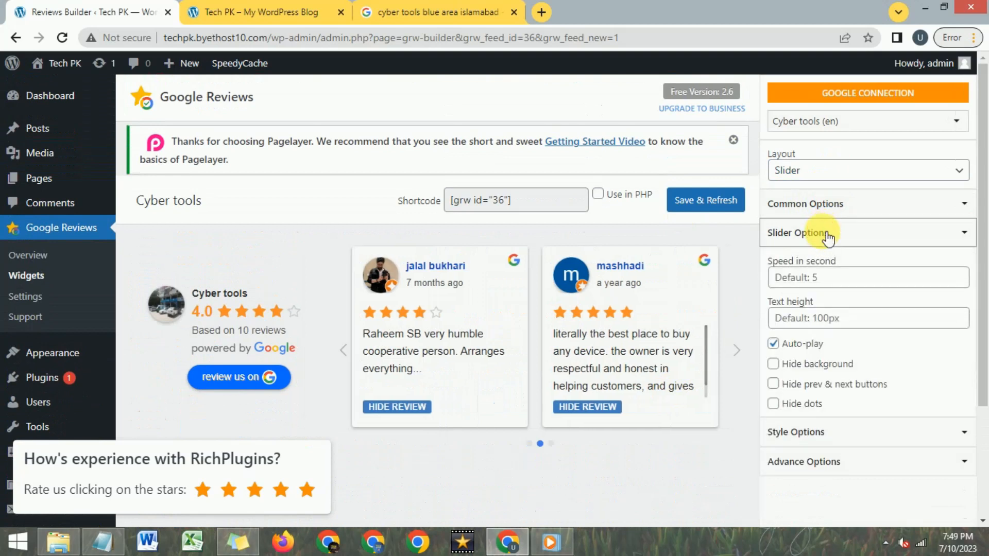
{"action": "left_click", "coordinate": [817, 234]}
{"action": "left_click", "coordinate": [814, 263]}
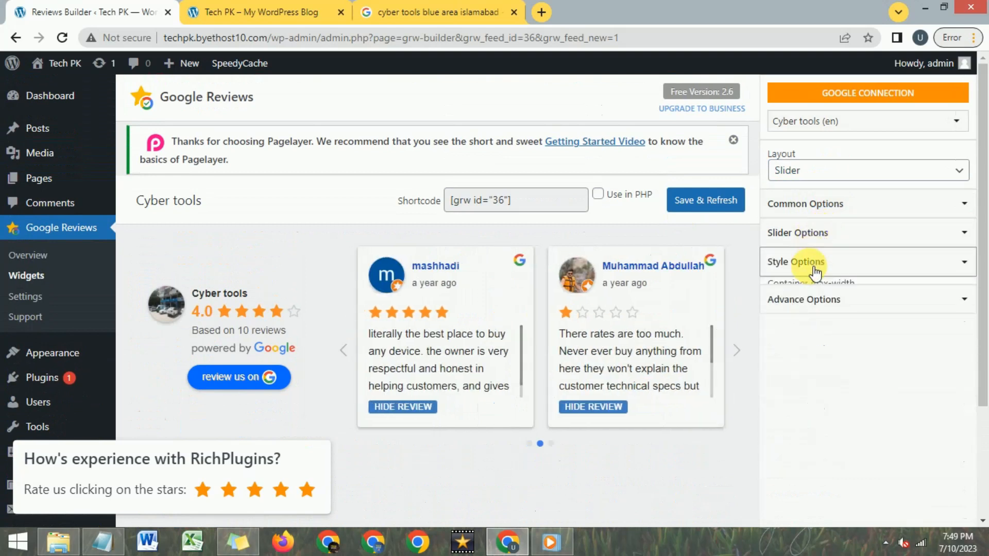
{"action": "left_click", "coordinate": [813, 264]}
{"action": "left_click", "coordinate": [805, 293]}
{"action": "left_click", "coordinate": [806, 292]}
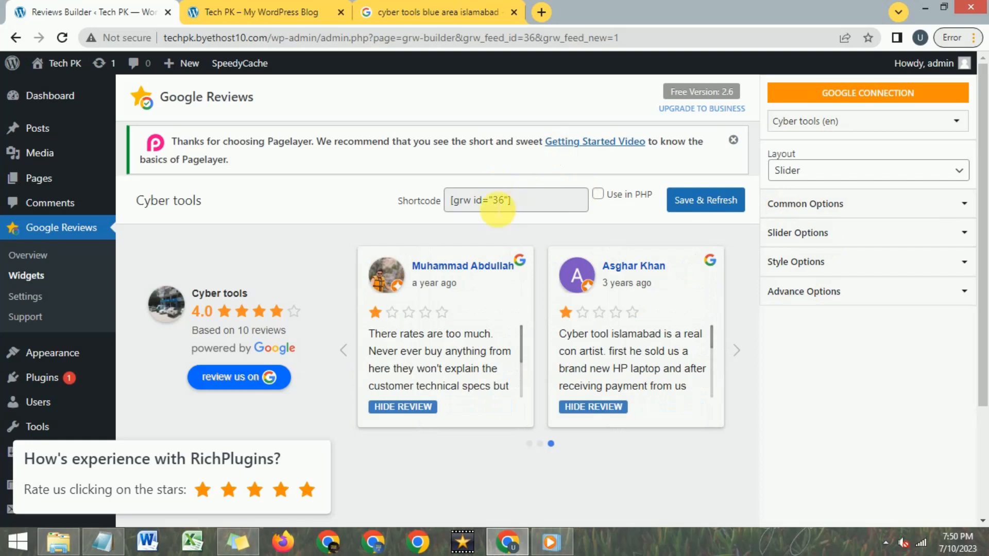
Step: Copy the widget's shortcode [grw id="36"] and save the Cyber tools reviews widget
{"action": "left_click", "coordinate": [504, 206]}
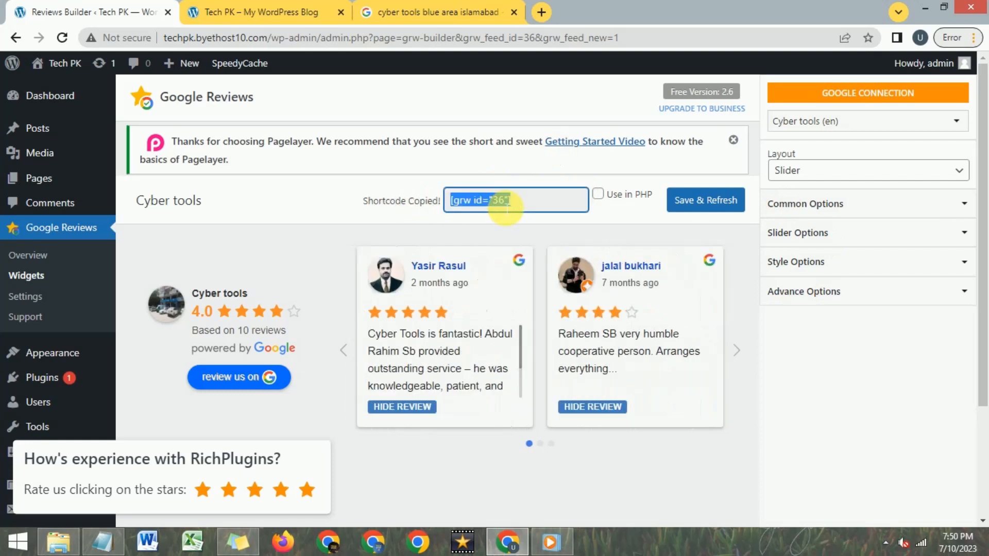
{"action": "right_click", "coordinate": [504, 202]}
{"action": "left_click", "coordinate": [519, 214]}
{"action": "left_click", "coordinate": [709, 208]}
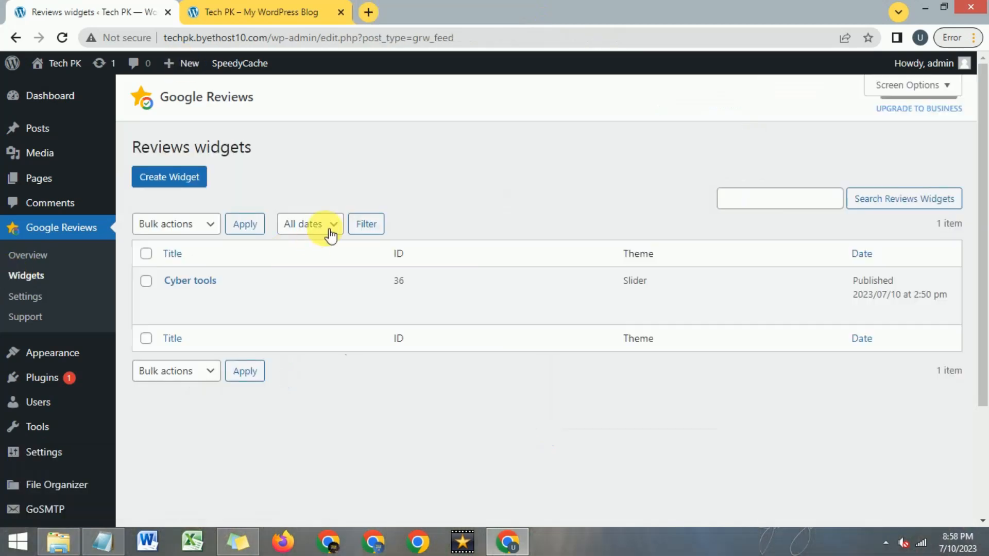
Step: Open the theme customizer and check the current footer on the live Tech PK homepage
{"action": "mouse_move", "coordinate": [54, 360]}
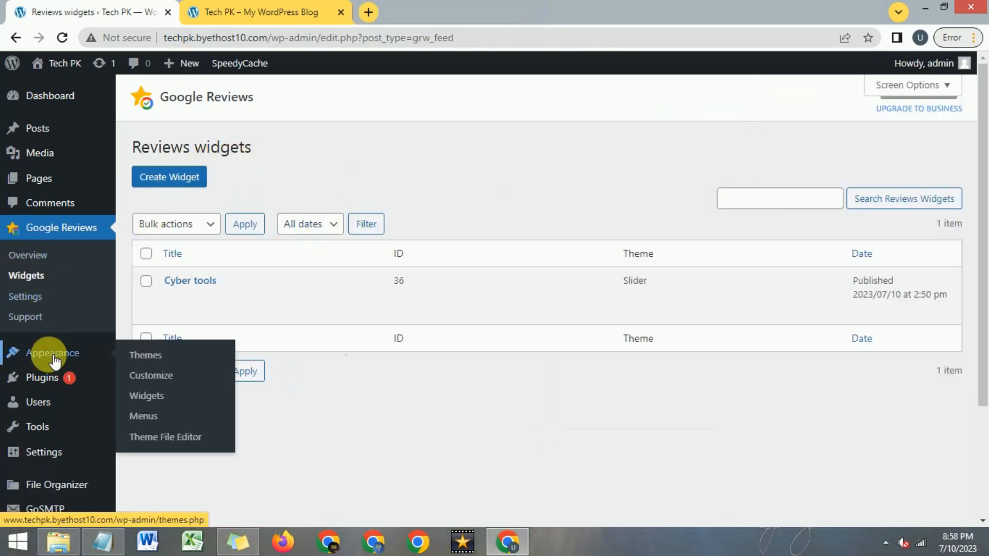
{"action": "left_click", "coordinate": [153, 381]}
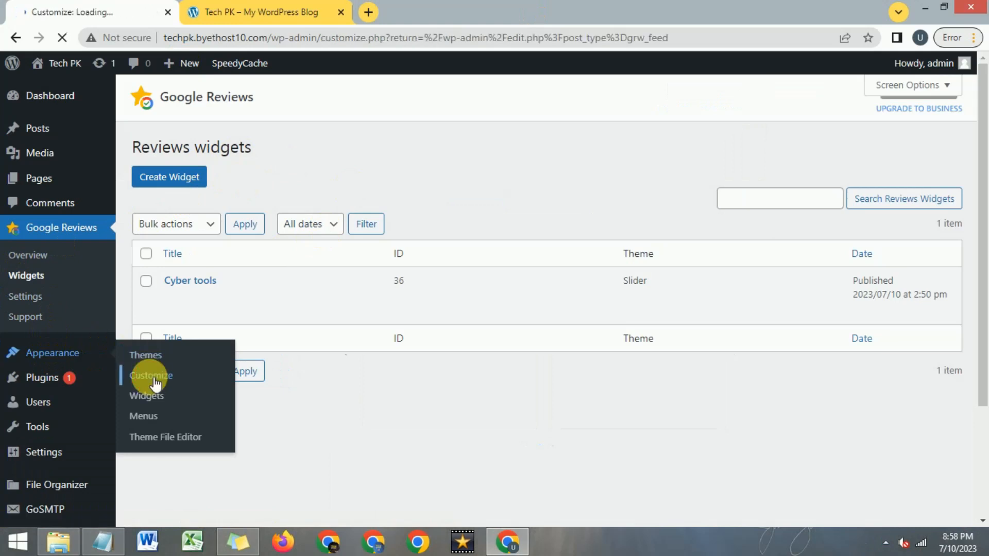
{"action": "left_click", "coordinate": [253, 12]}
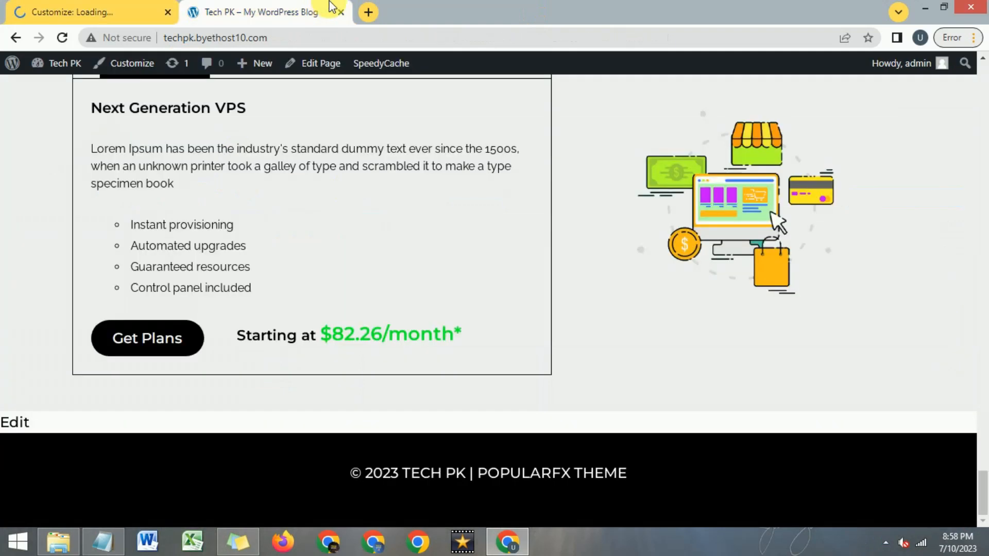
{"action": "scroll", "coordinate": [922, 288], "scroll_direction": "up", "scroll_amount": 5}
{"action": "scroll", "coordinate": [922, 283], "scroll_direction": "up", "scroll_amount": 4}
{"action": "left_click_drag", "start_coordinate": [982, 389], "coordinate": [986, 502]}
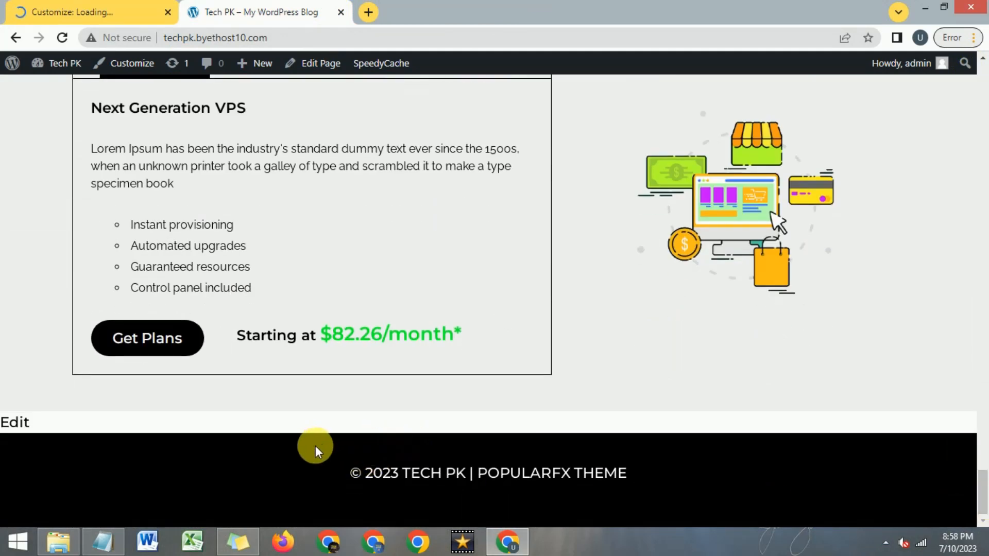
Step: Return to the customizer and open the Footer template from the Header, Footer, Templates, Pages section for editing
{"action": "left_click", "coordinate": [35, 7]}
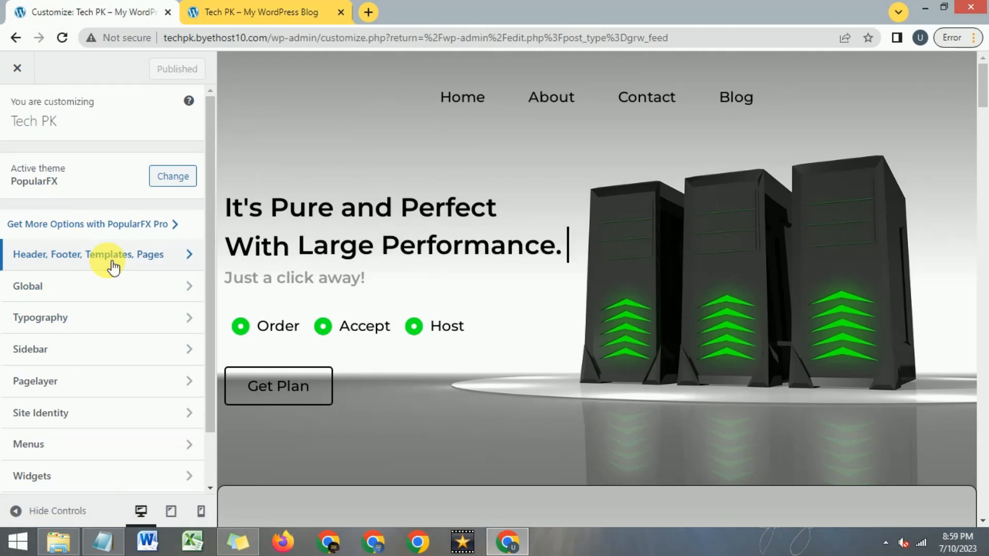
{"action": "left_click", "coordinate": [82, 260]}
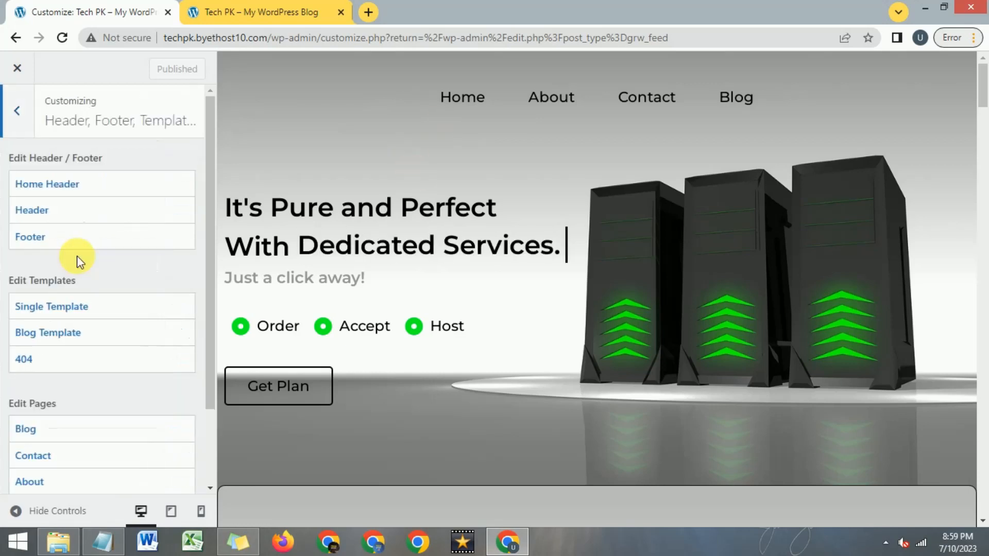
{"action": "left_click", "coordinate": [53, 245]}
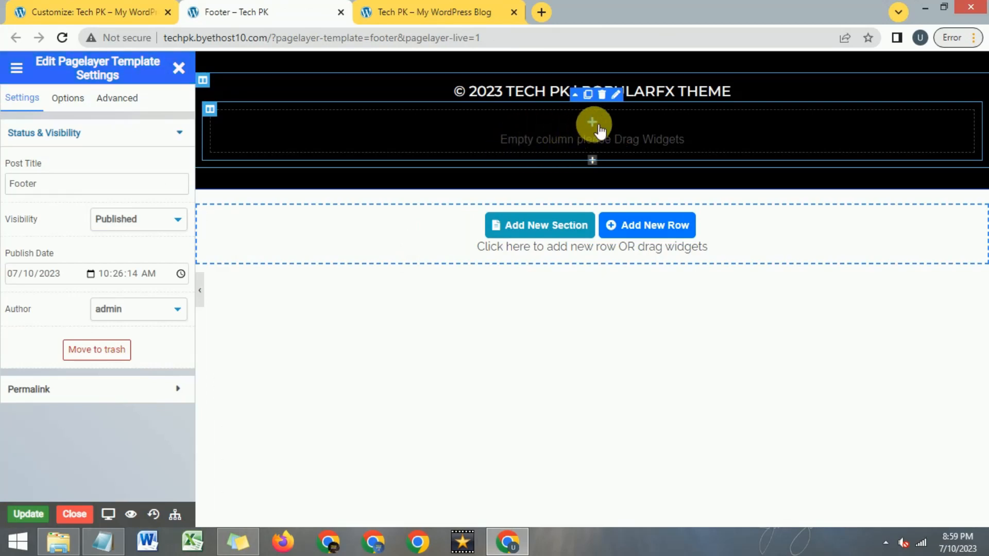
{"action": "left_click", "coordinate": [546, 234]}
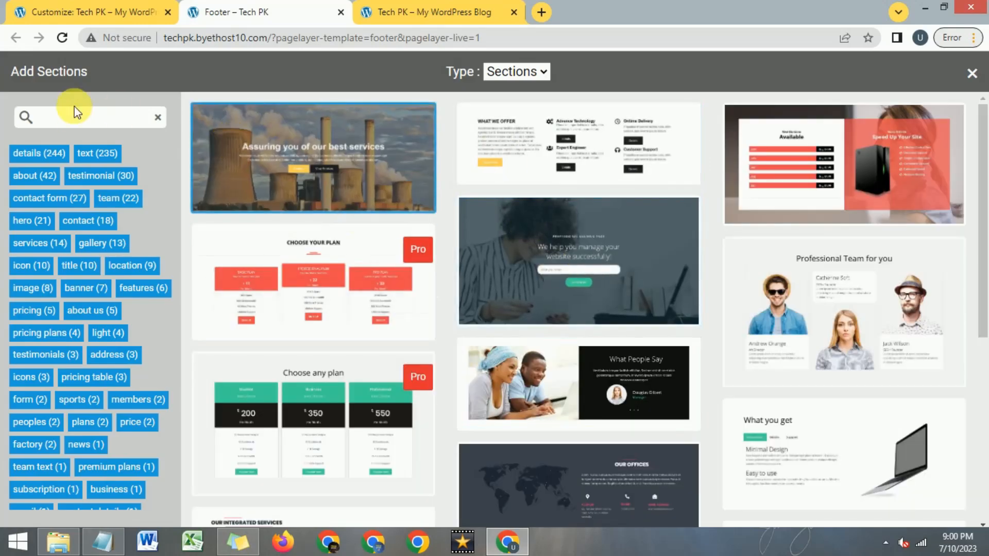
{"action": "left_click", "coordinate": [971, 73]}
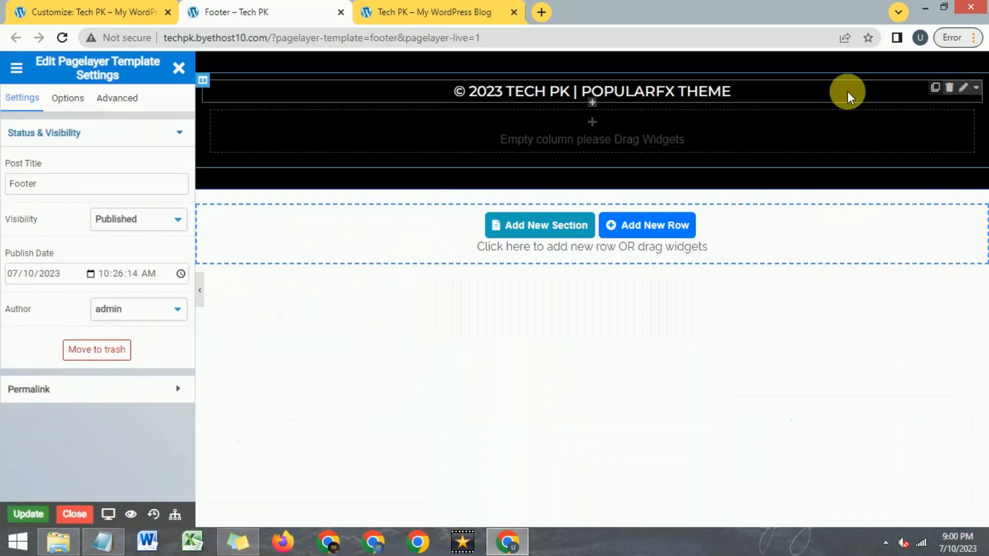
{"action": "left_click", "coordinate": [635, 229]}
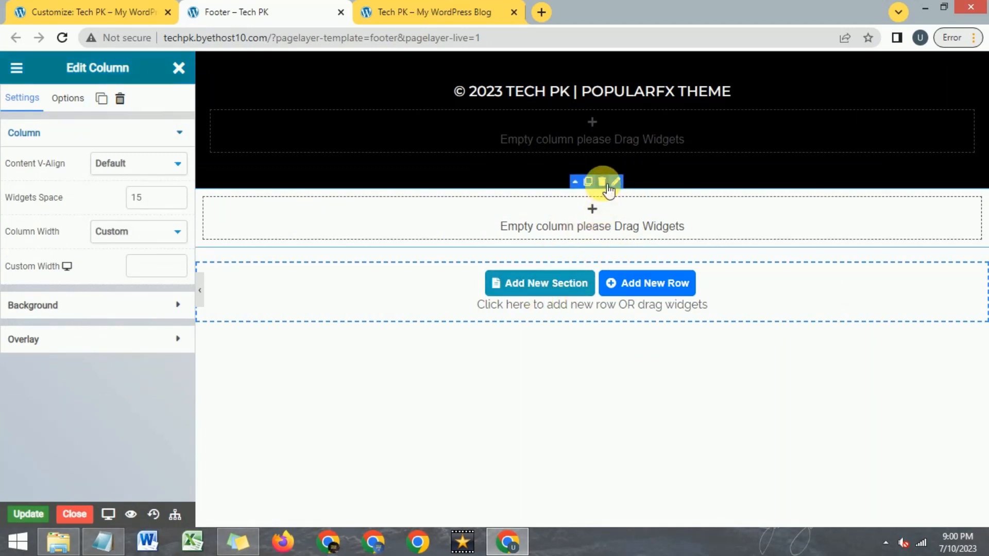
{"action": "left_click", "coordinate": [602, 181]}
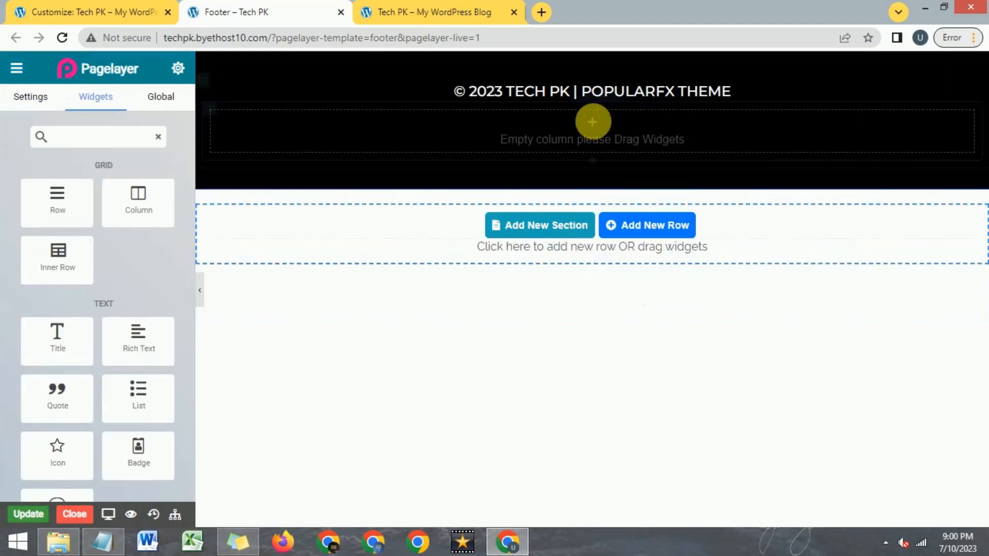
Step: Add a Shortcodes widget to the empty column below the copyright line and paste the shortcode [grw id="36"] into it
{"action": "left_click", "coordinate": [591, 123]}
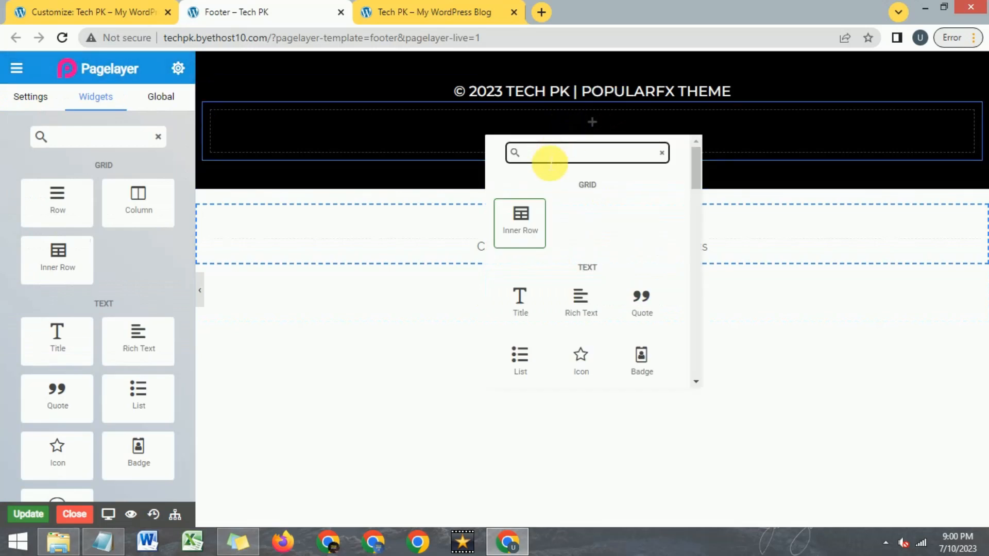
{"action": "type", "text": "d"}
{"action": "type", "text": "od"}
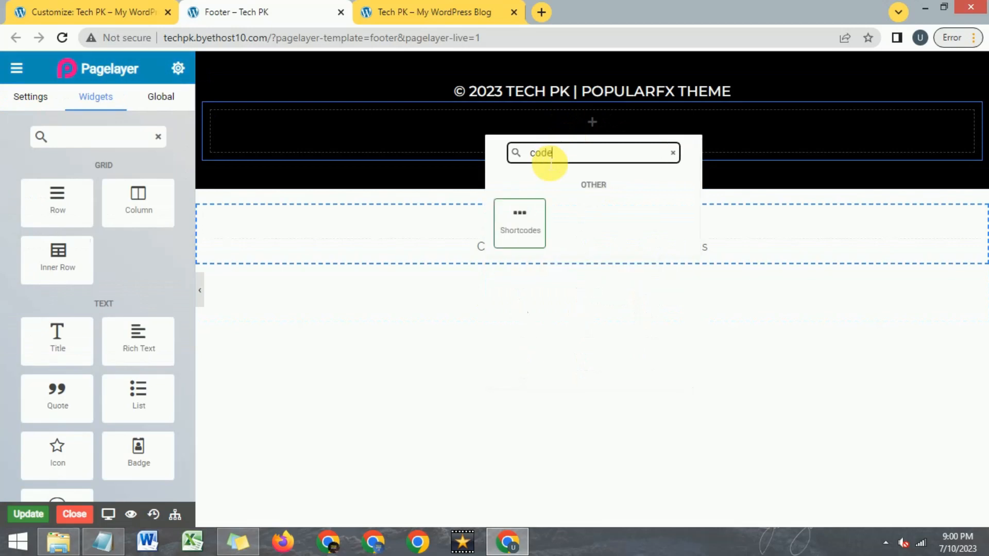
{"action": "left_click", "coordinate": [527, 228]}
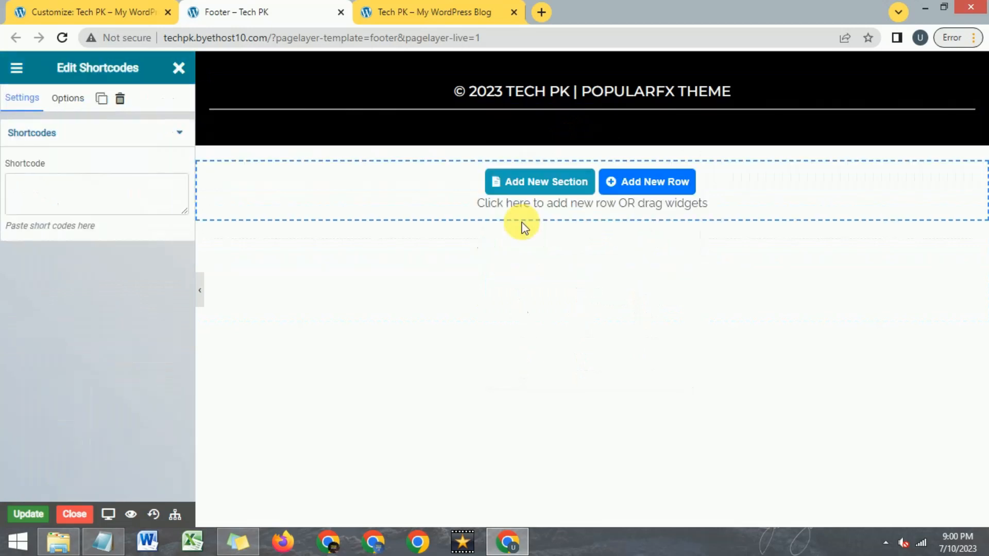
{"action": "left_click", "coordinate": [47, 192]}
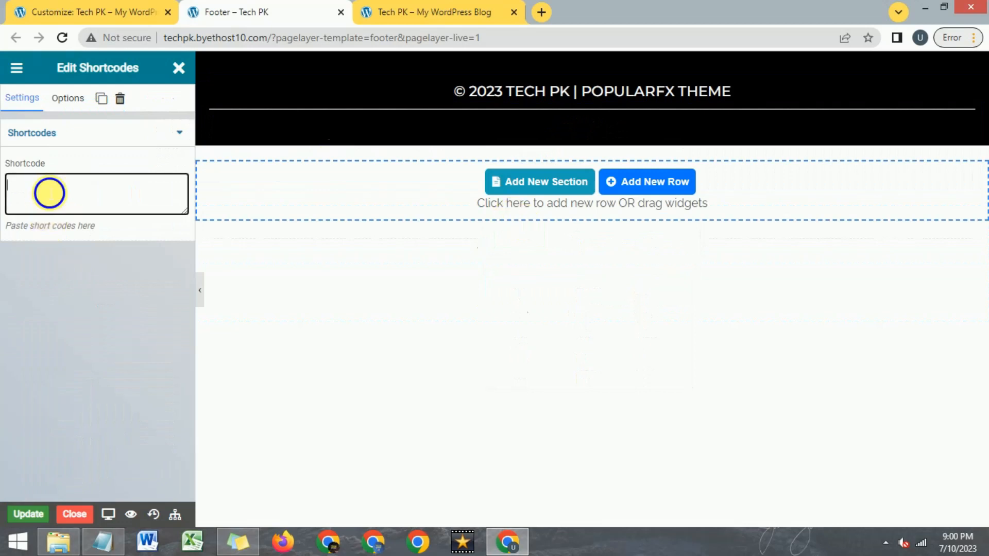
{"action": "right_click", "coordinate": [45, 190]}
{"action": "left_click", "coordinate": [77, 275]}
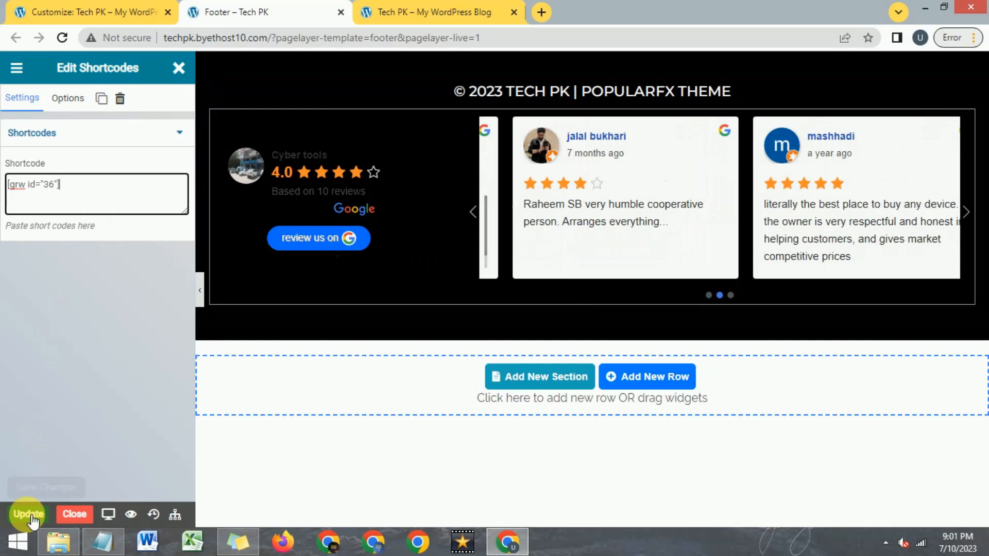
Step: Update the footer template and reload the live Tech PK homepage to check the reviews in its footer
{"action": "left_click", "coordinate": [27, 514]}
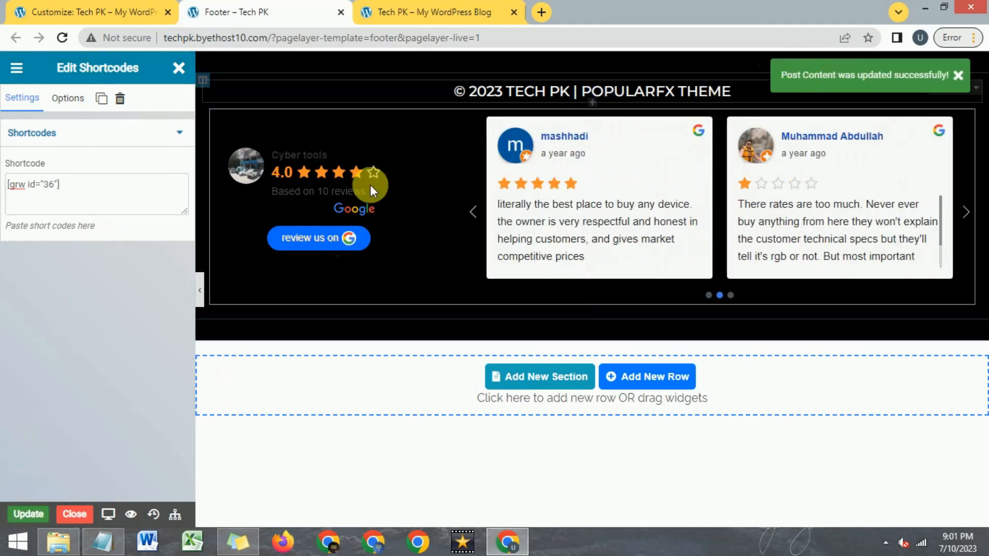
{"action": "left_click", "coordinate": [421, 7]}
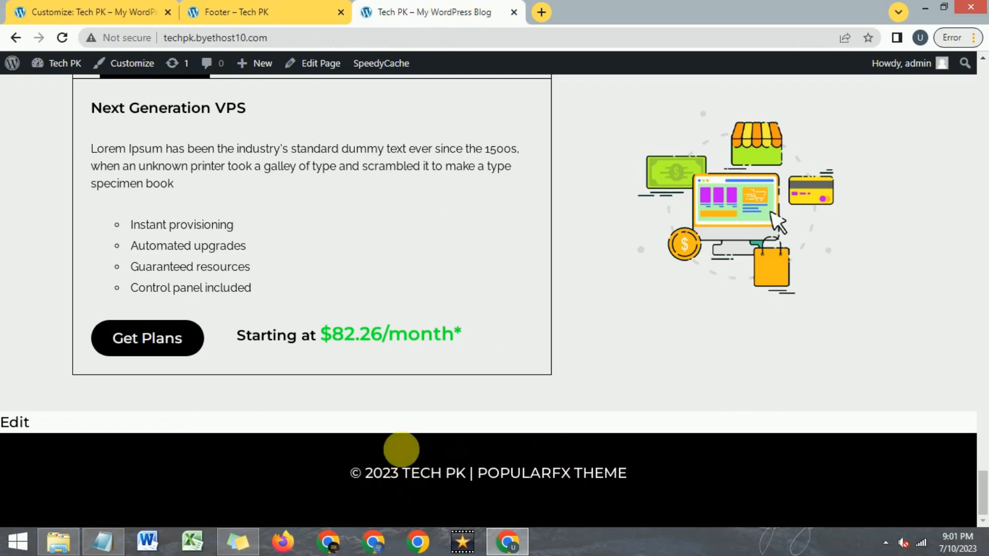
{"action": "left_click", "coordinate": [62, 38]}
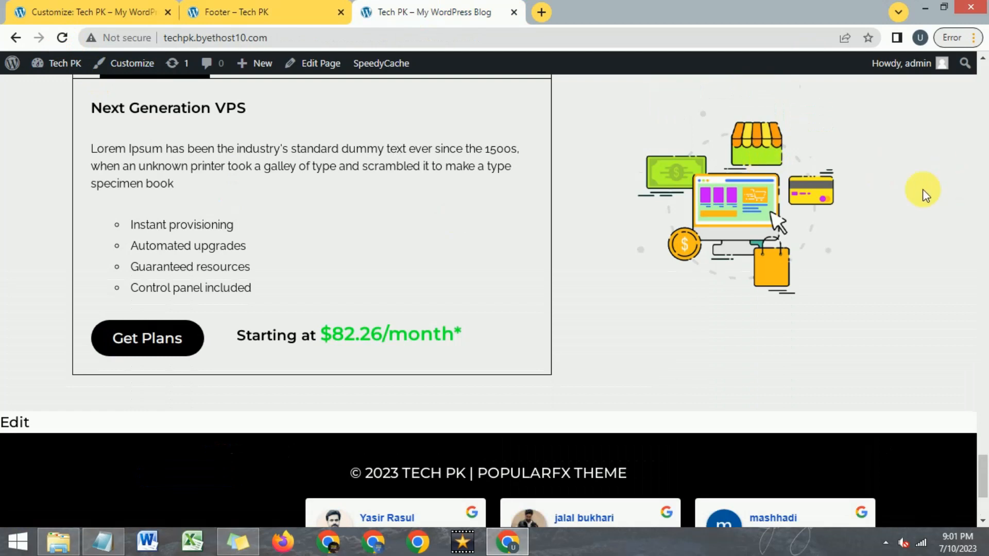
{"action": "scroll", "coordinate": [904, 255], "scroll_direction": "down", "scroll_amount": 3}
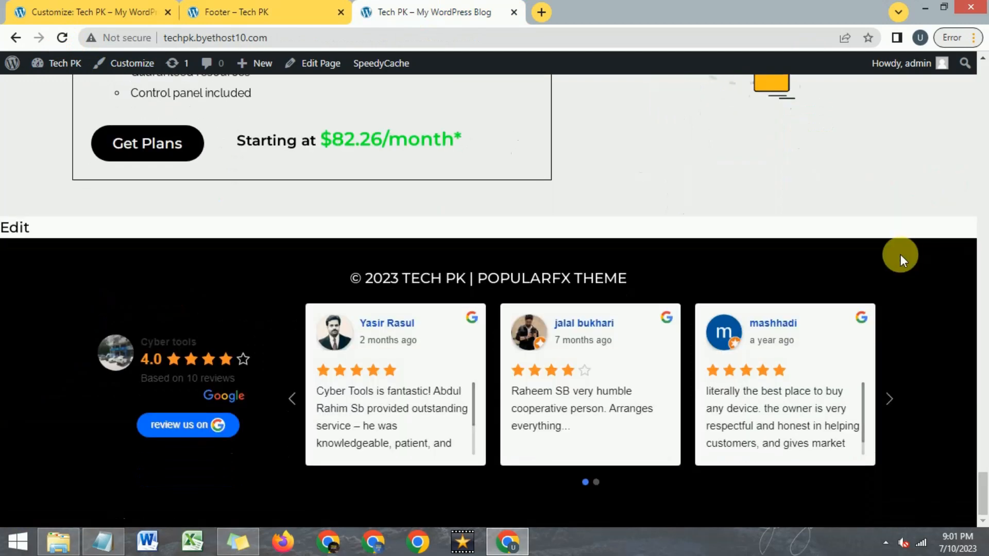